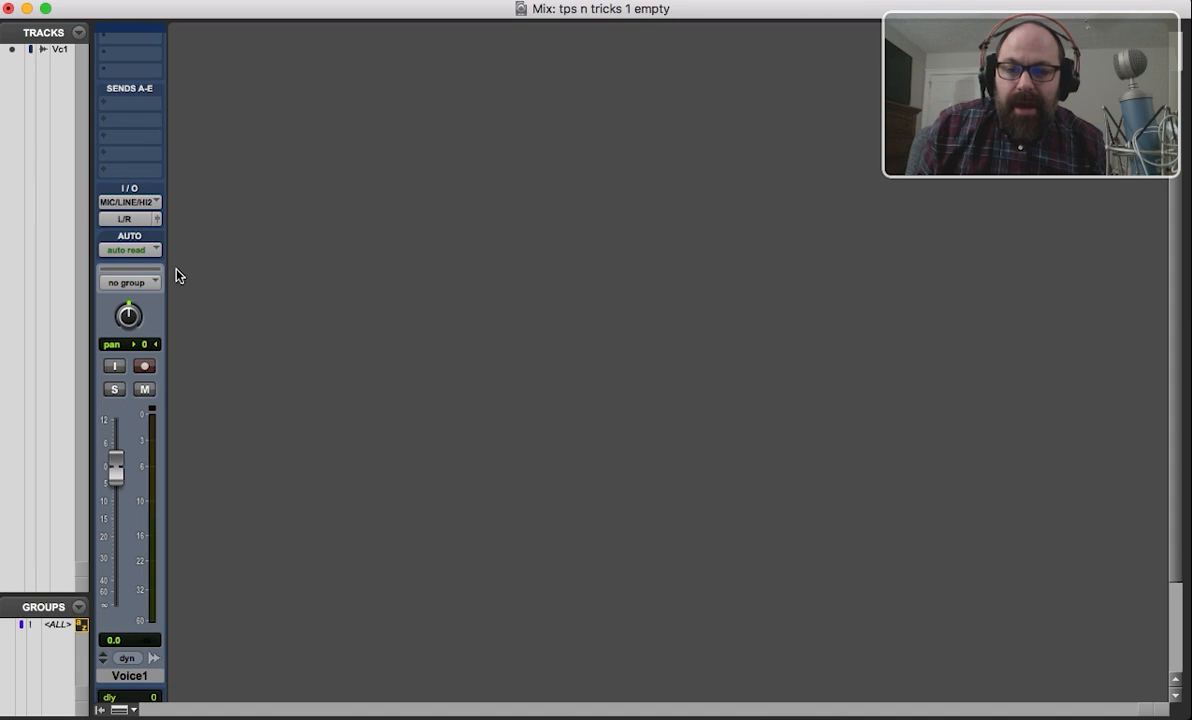
pyautogui.press('super+equal')
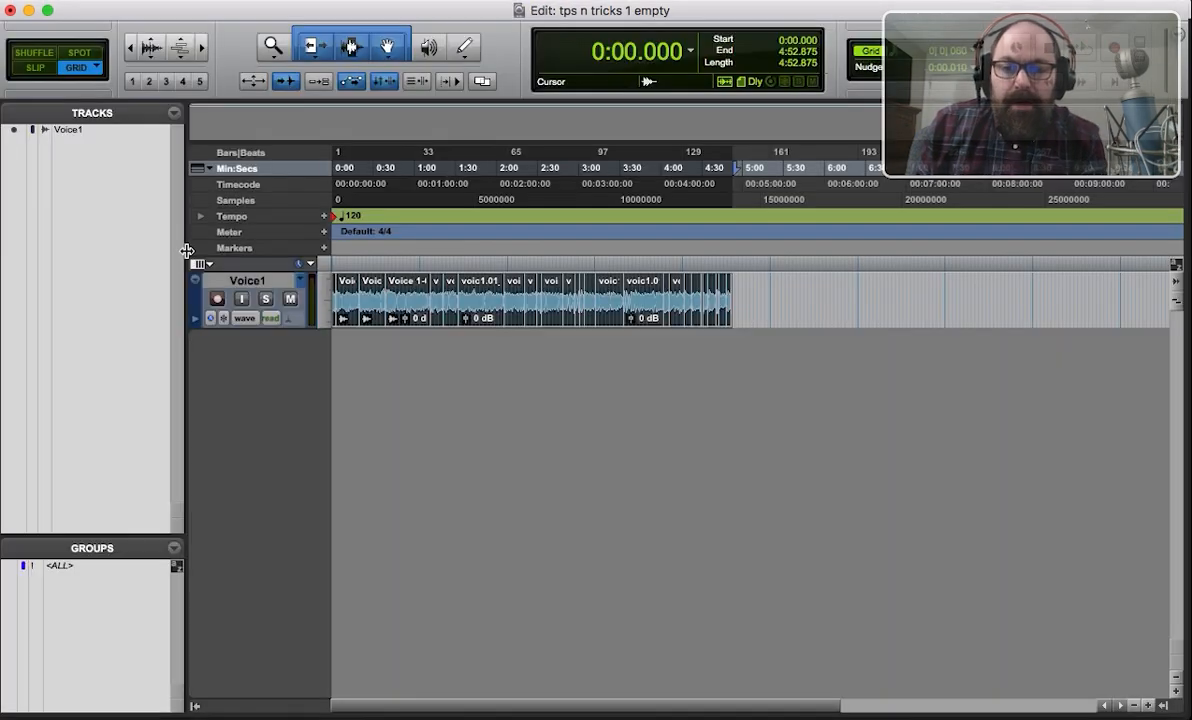
pyautogui.press('super+equal')
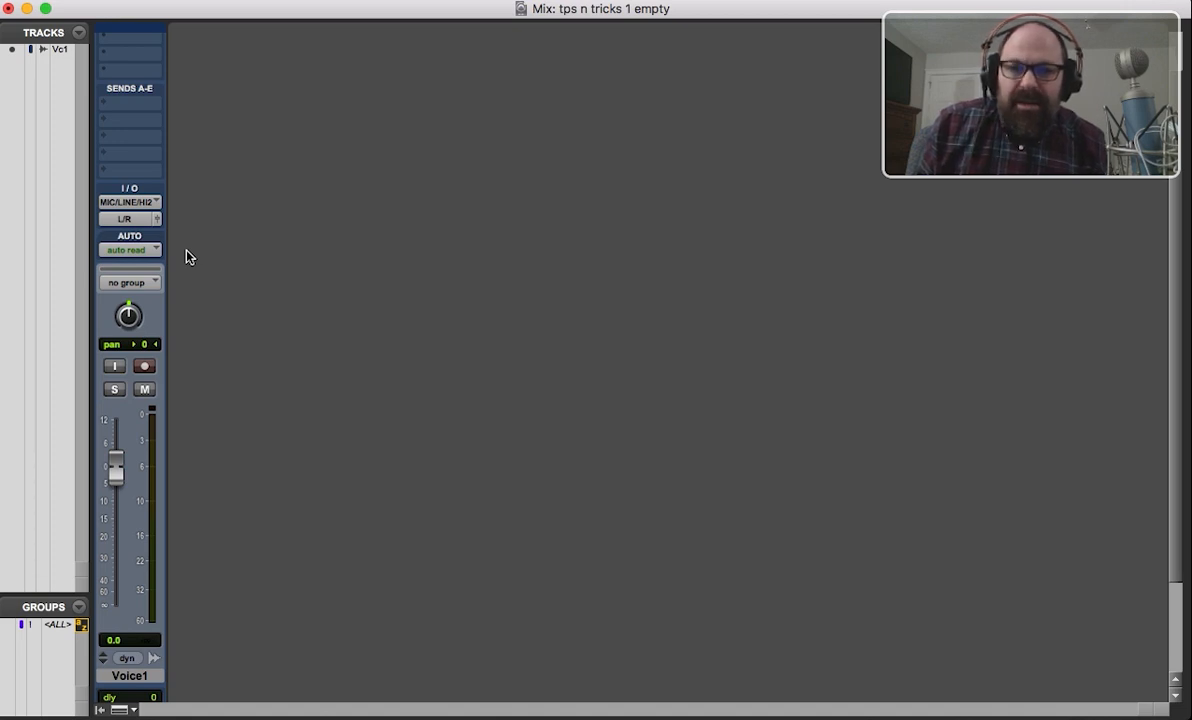
# Insert the Abbey Road Plates (mono/stereo) reverb in the first insert slot of the Voice1 track.
pyautogui.scroll(1, 265, 292)
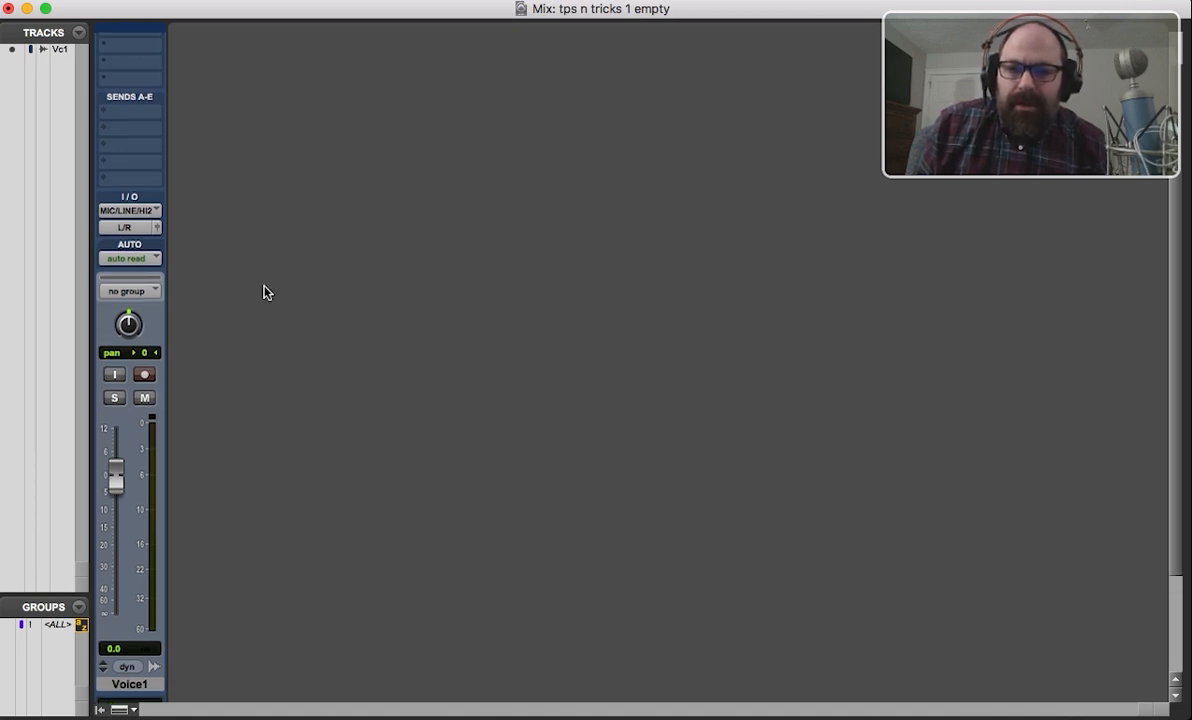
pyautogui.scroll(2, 265, 292)
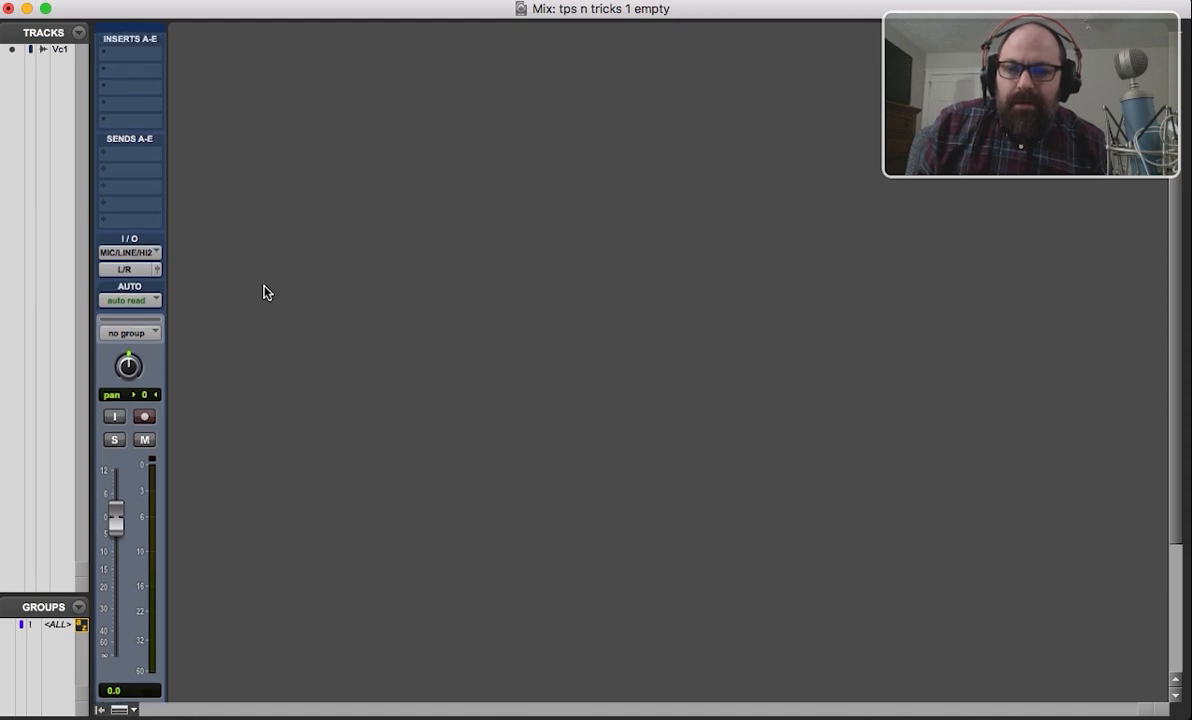
pyautogui.scroll(-5, 264, 291)
pyautogui.scroll(5, 264, 291)
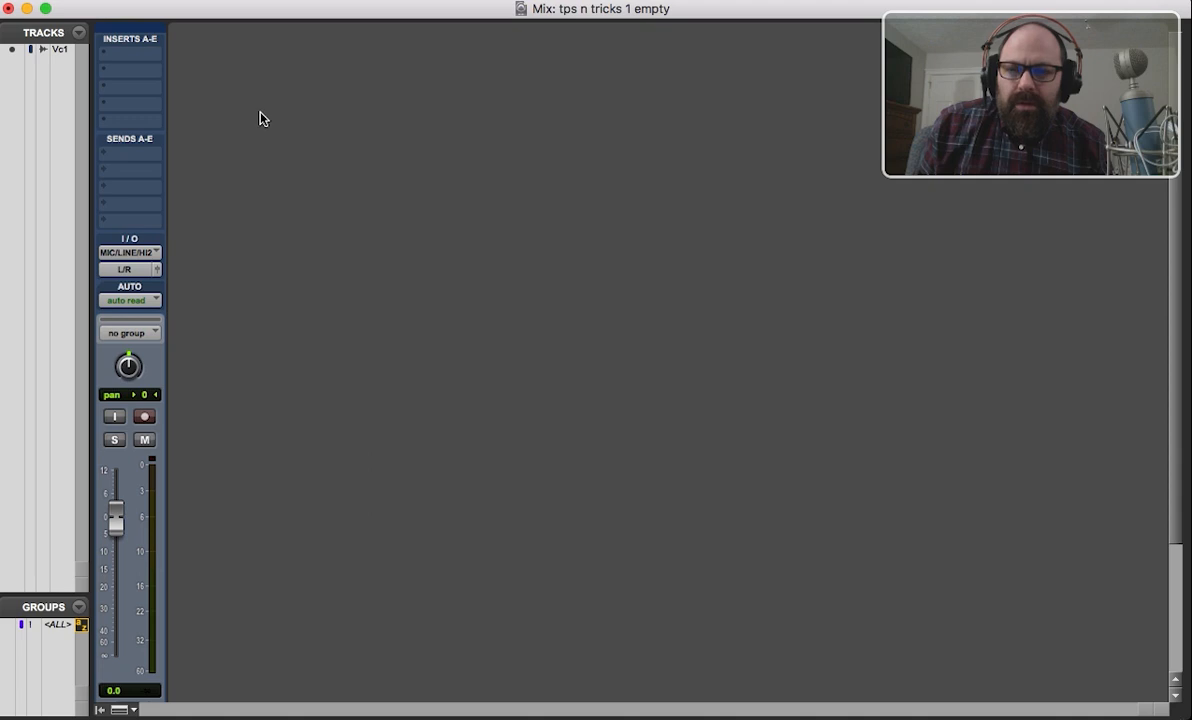
pyautogui.click(142, 61)
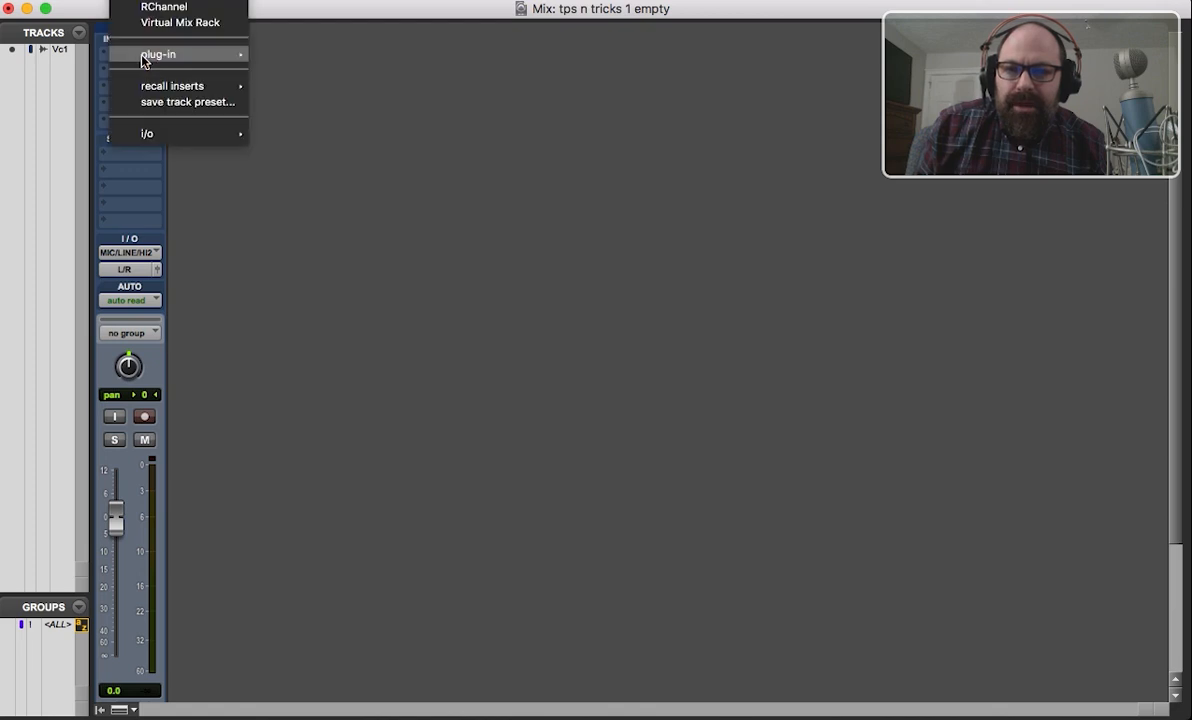
pyautogui.moveTo(142, 61)
pyautogui.moveTo(400, 75)
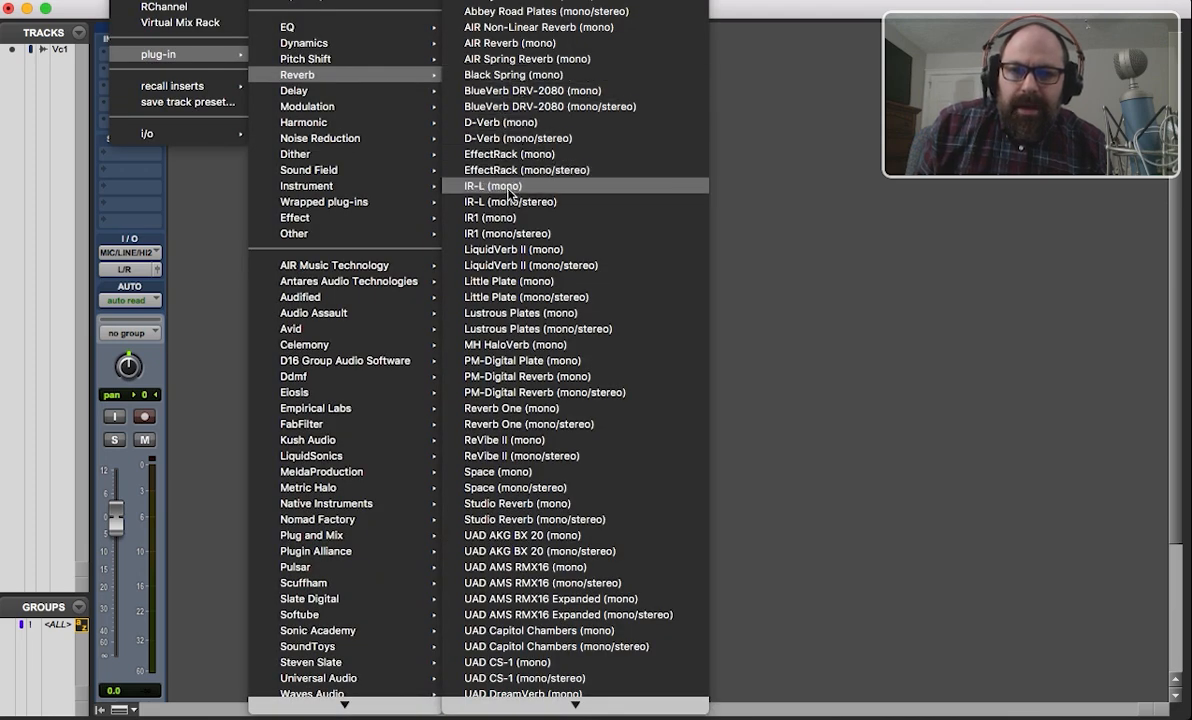
pyautogui.click(509, 10)
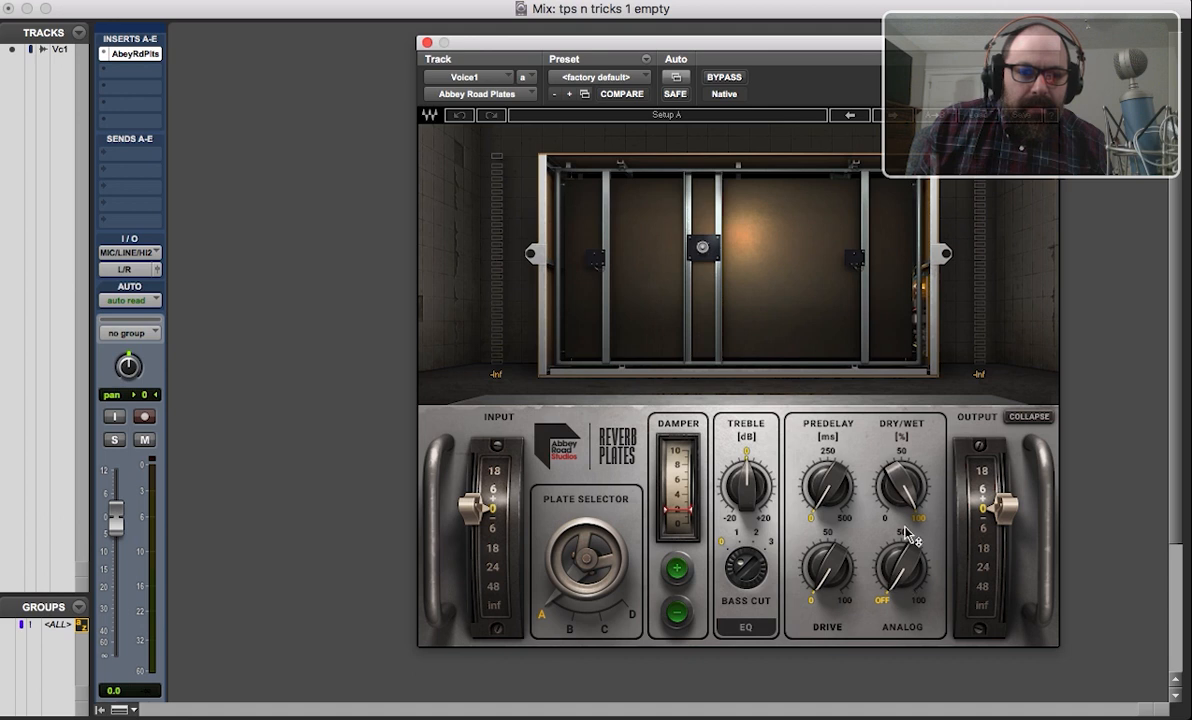
# Set the Dry/Wet mix of the reverb on Voice1 to 22% and close the plug-in window.
pyautogui.moveTo(910, 492)
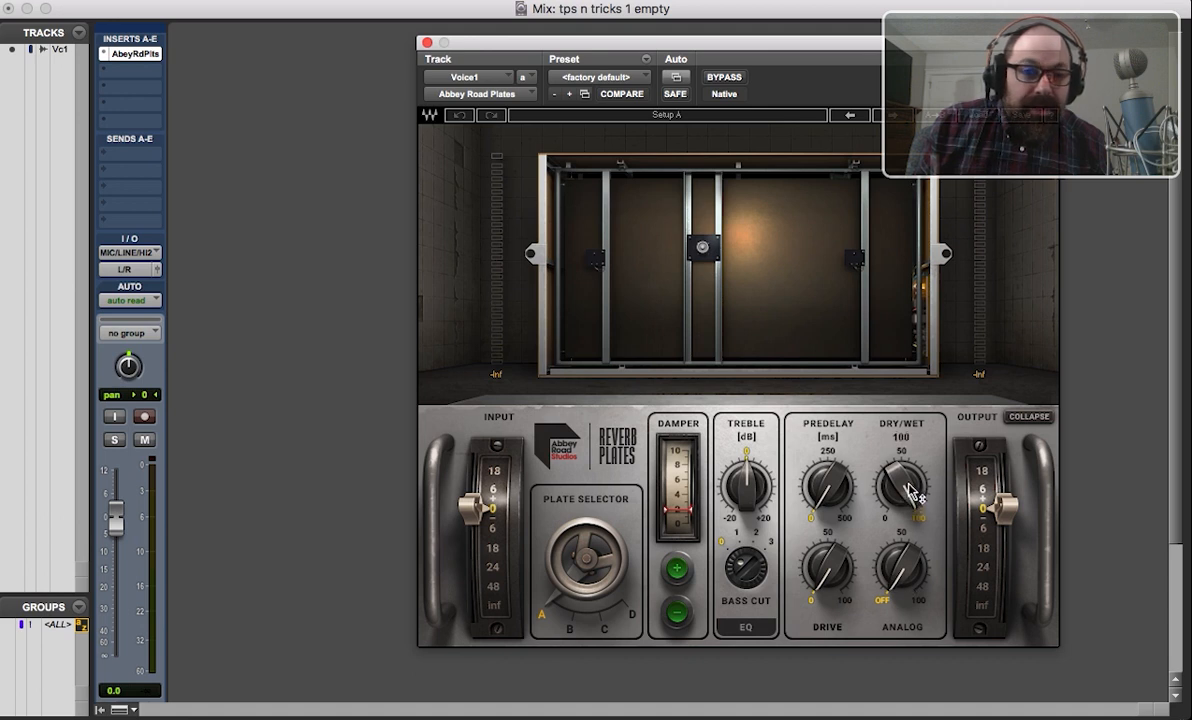
pyautogui.scroll(-7, 910, 492)
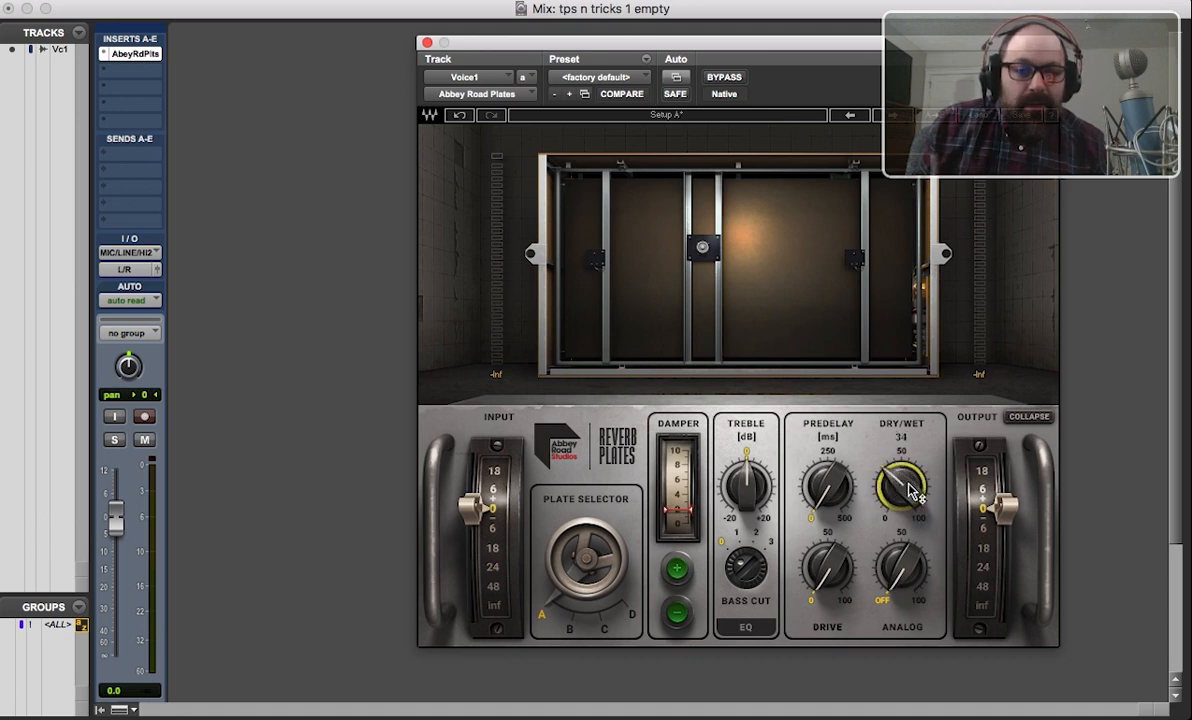
pyautogui.scroll(-2, 910, 490)
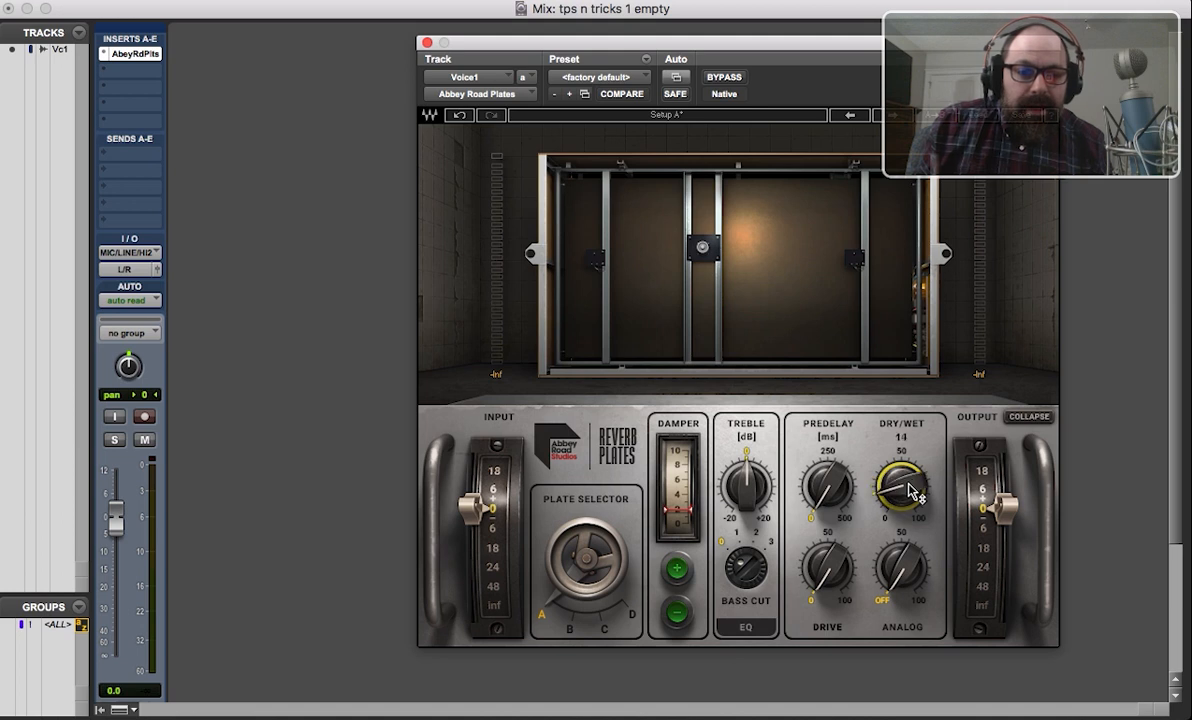
pyautogui.scroll(-2, 910, 490)
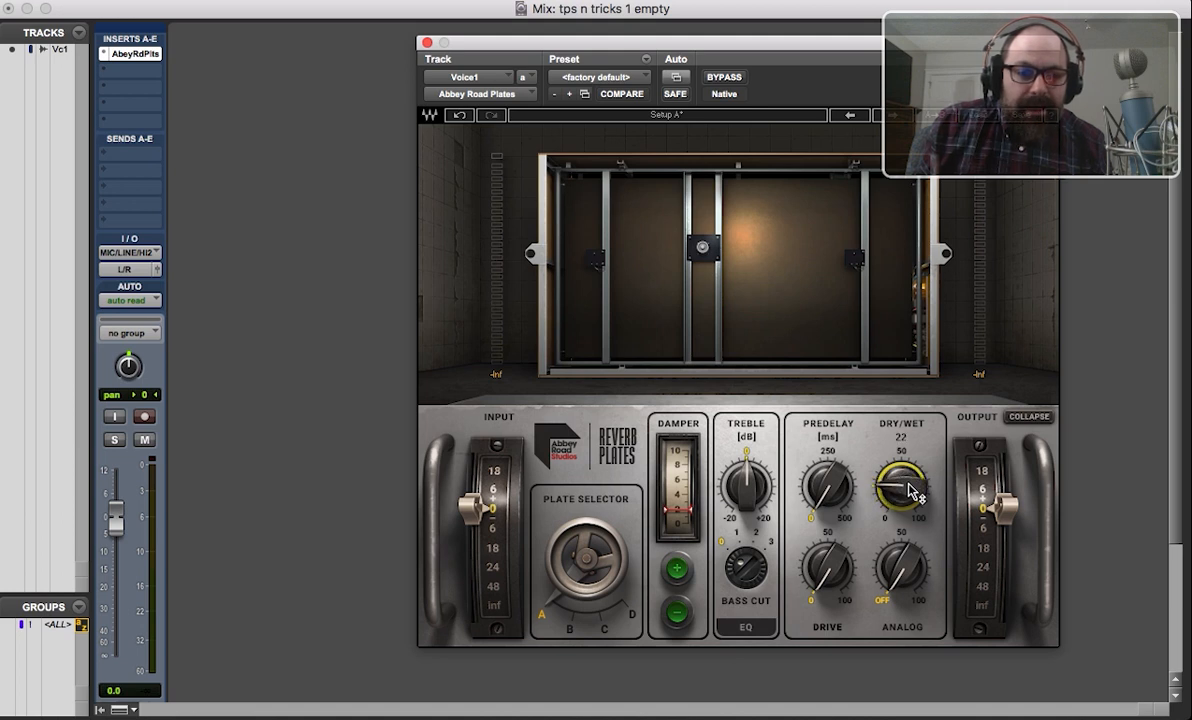
pyautogui.scroll(2, 910, 490)
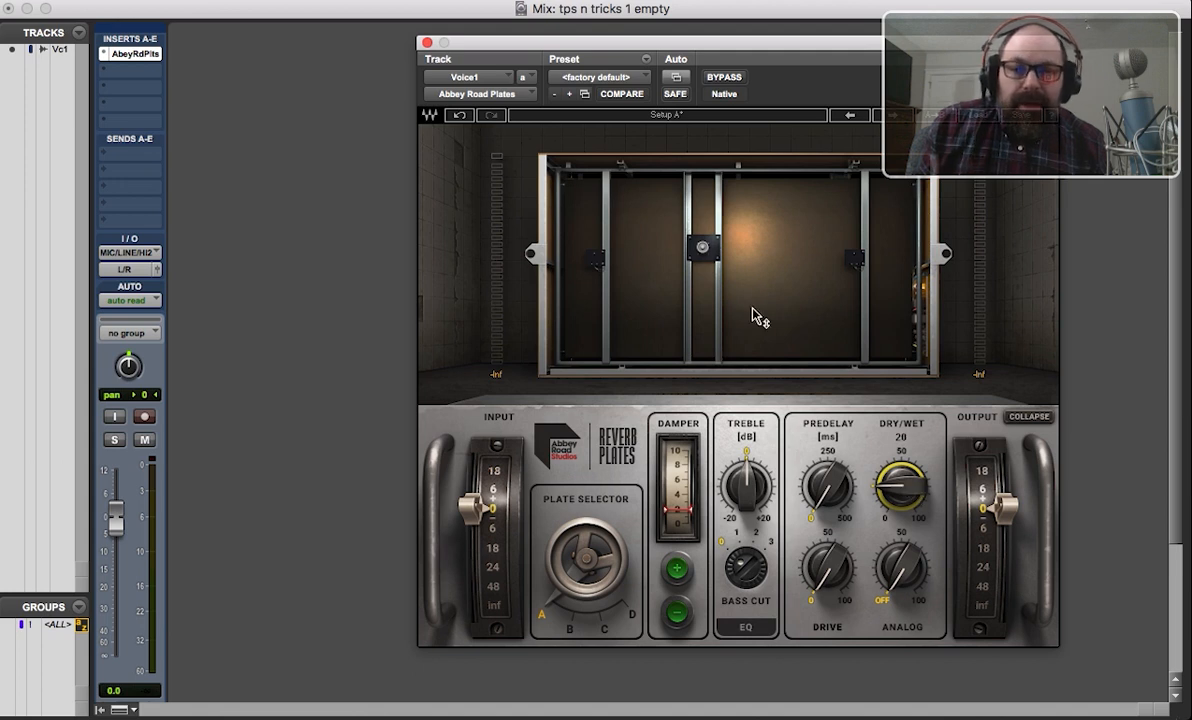
pyautogui.click(427, 44)
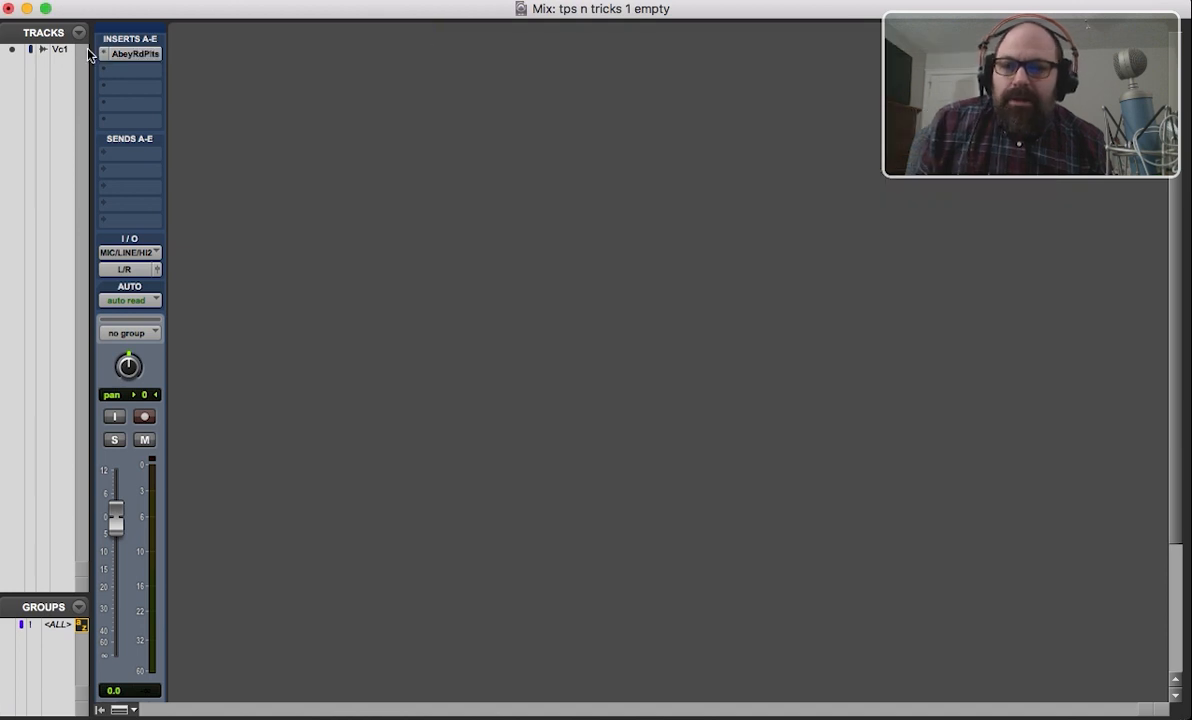
# Remove the Abbey Road Plates reverb from the first insert slot of Voice1.
pyautogui.click(102, 55)
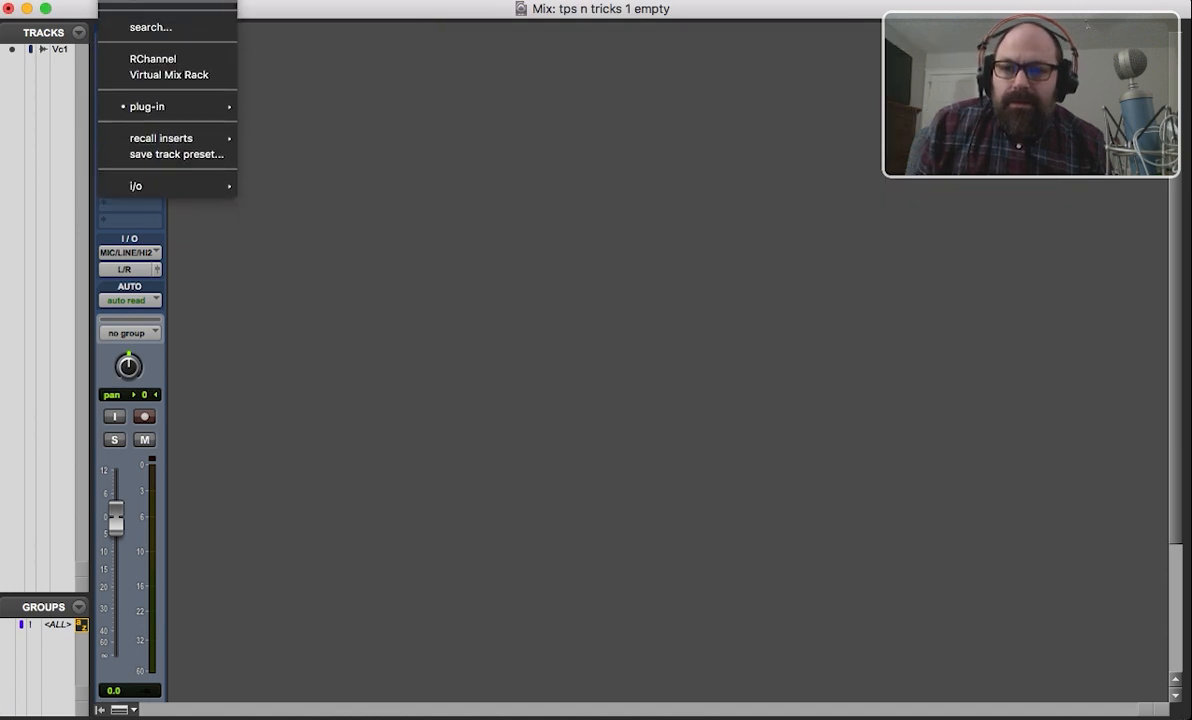
pyautogui.click(132, 3)
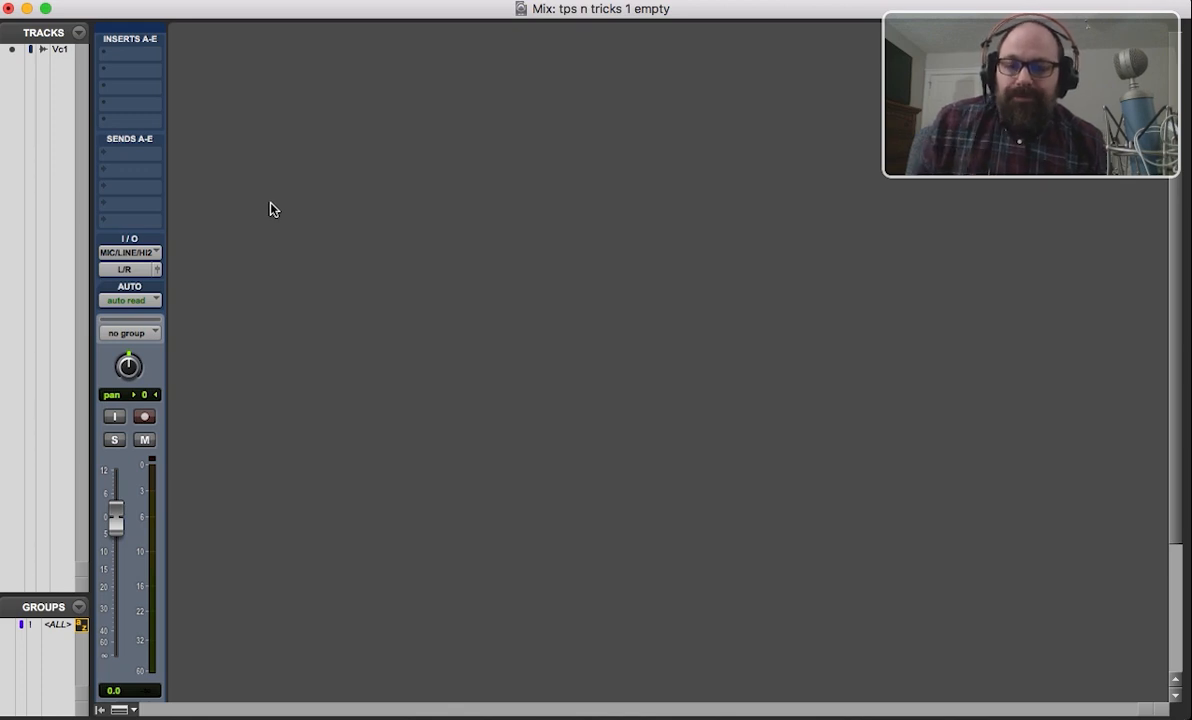
# Create a send from Voice1 to a new stereo Aux Input track named REVERB, placed next to the current track.
pyautogui.scroll(-4, 270, 209)
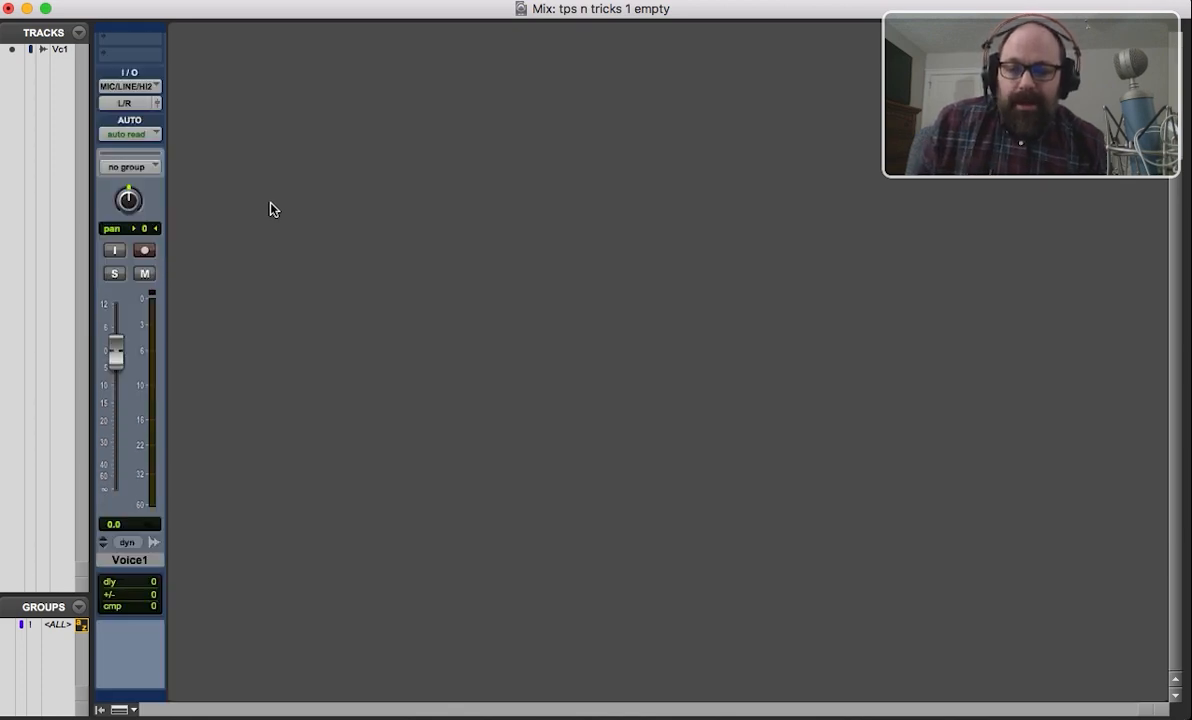
pyautogui.scroll(4, 270, 209)
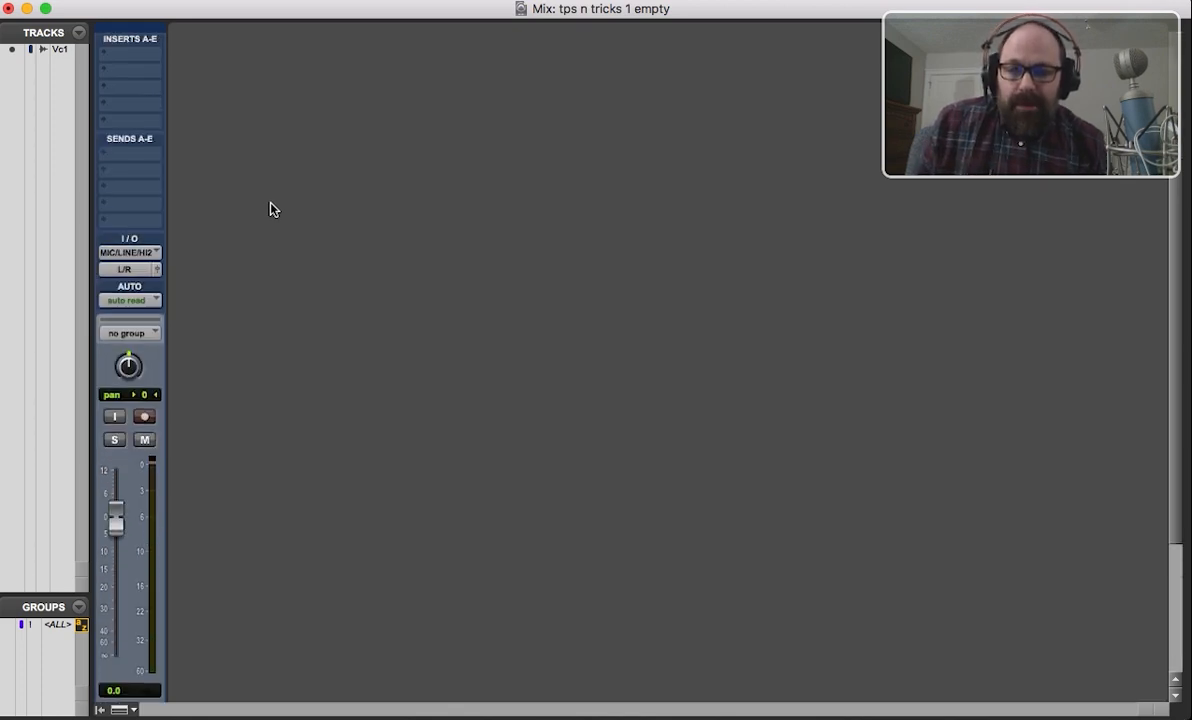
pyautogui.click(152, 163)
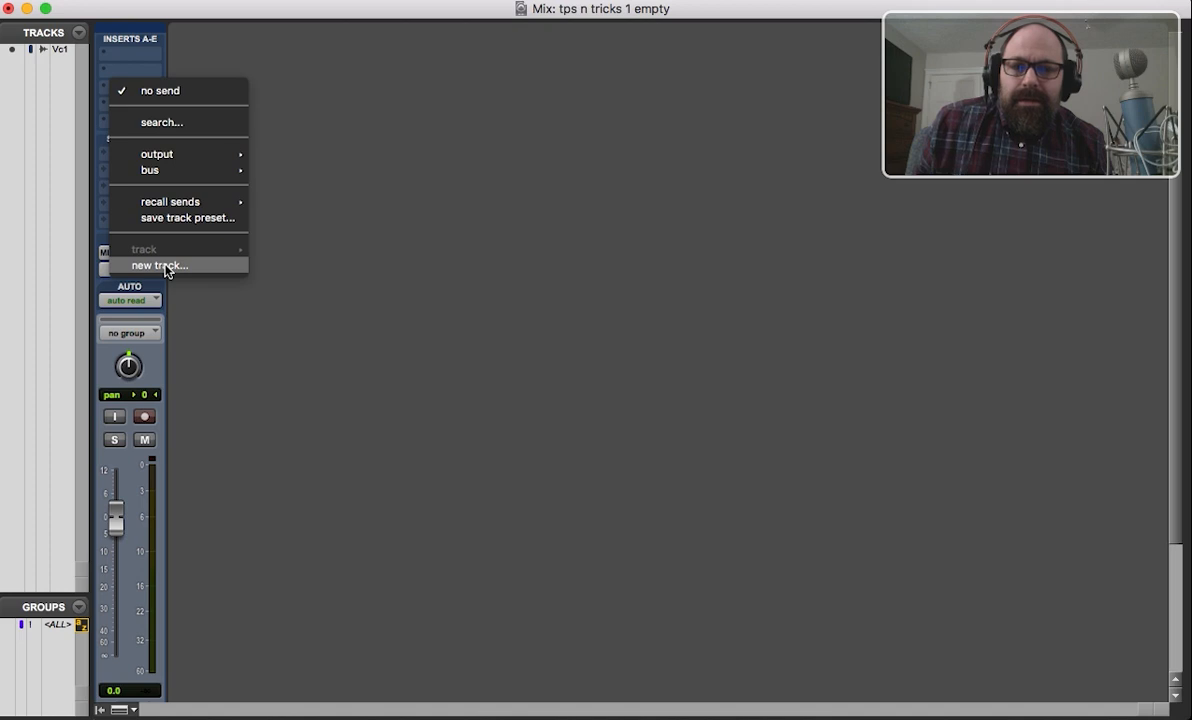
pyautogui.click(165, 266)
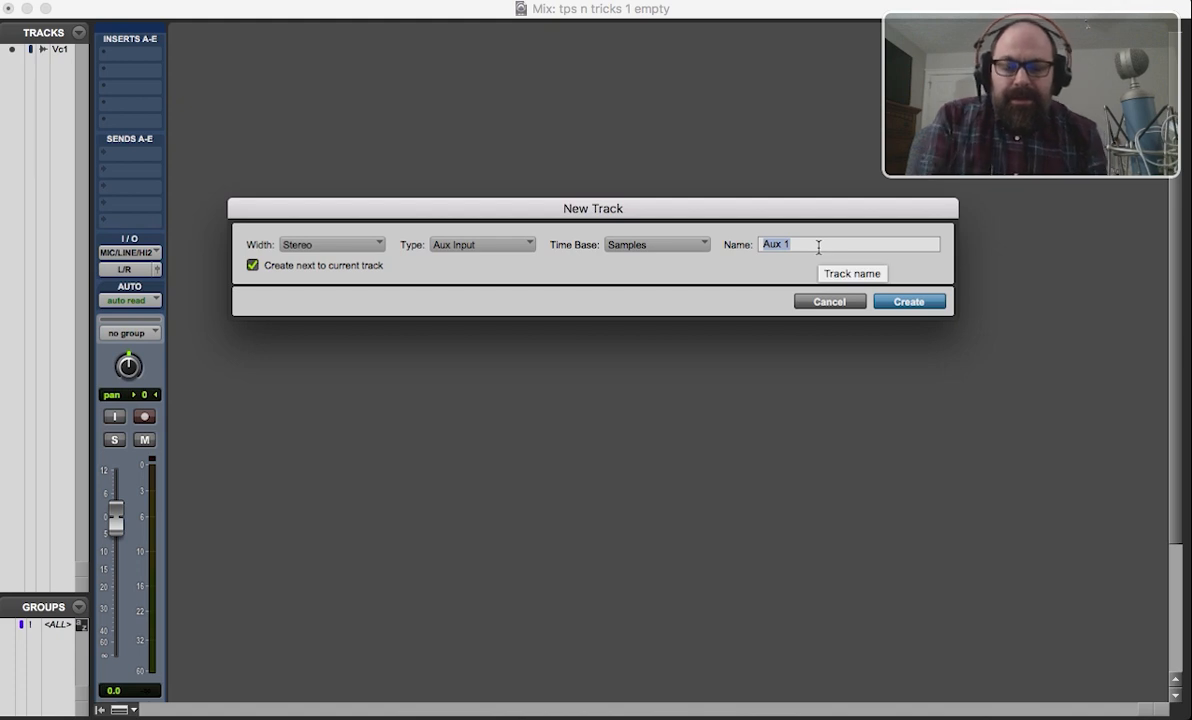
pyautogui.write('REVERB')
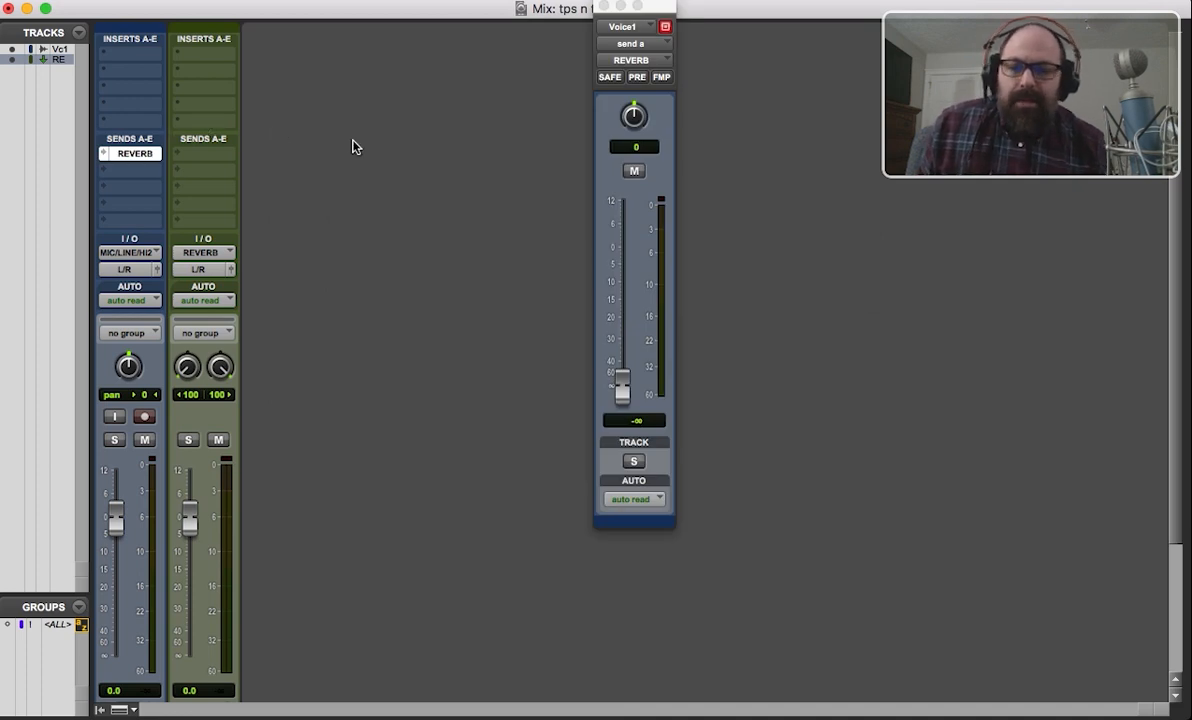
# Insert the multichannel Abbey Road Plates (stereo) reverb in the first insert slot of the REVERB track.
pyautogui.scroll(-3, 353, 147)
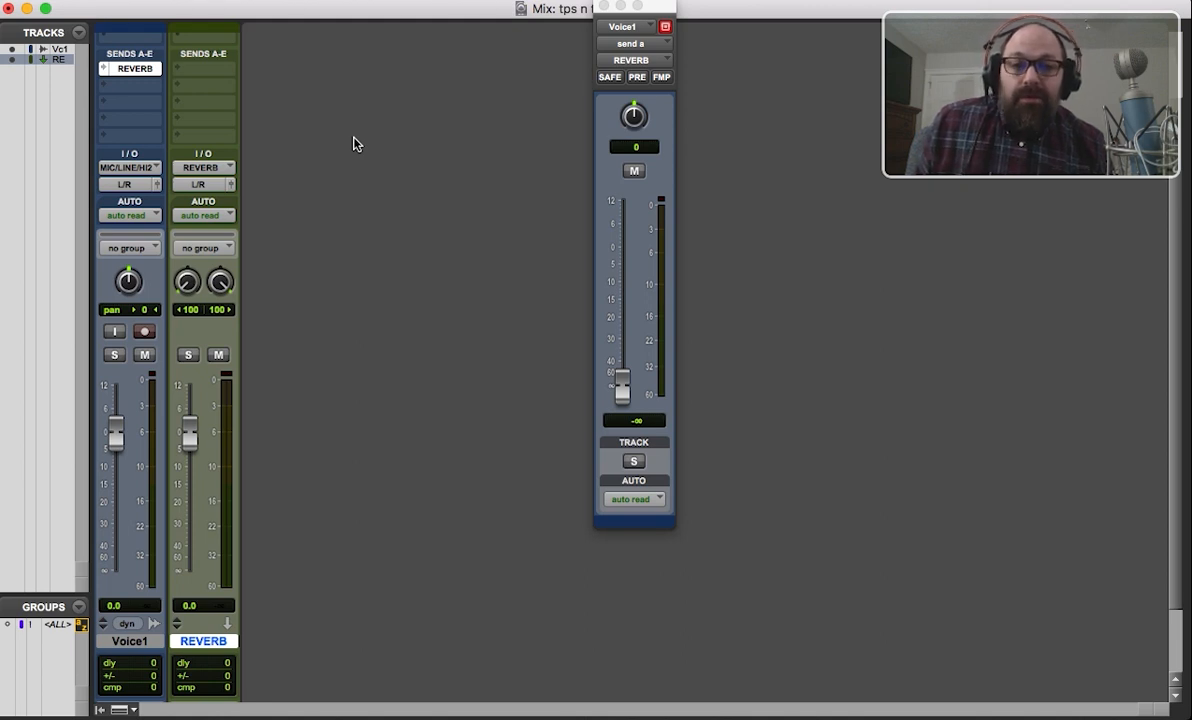
pyautogui.scroll(3, 353, 144)
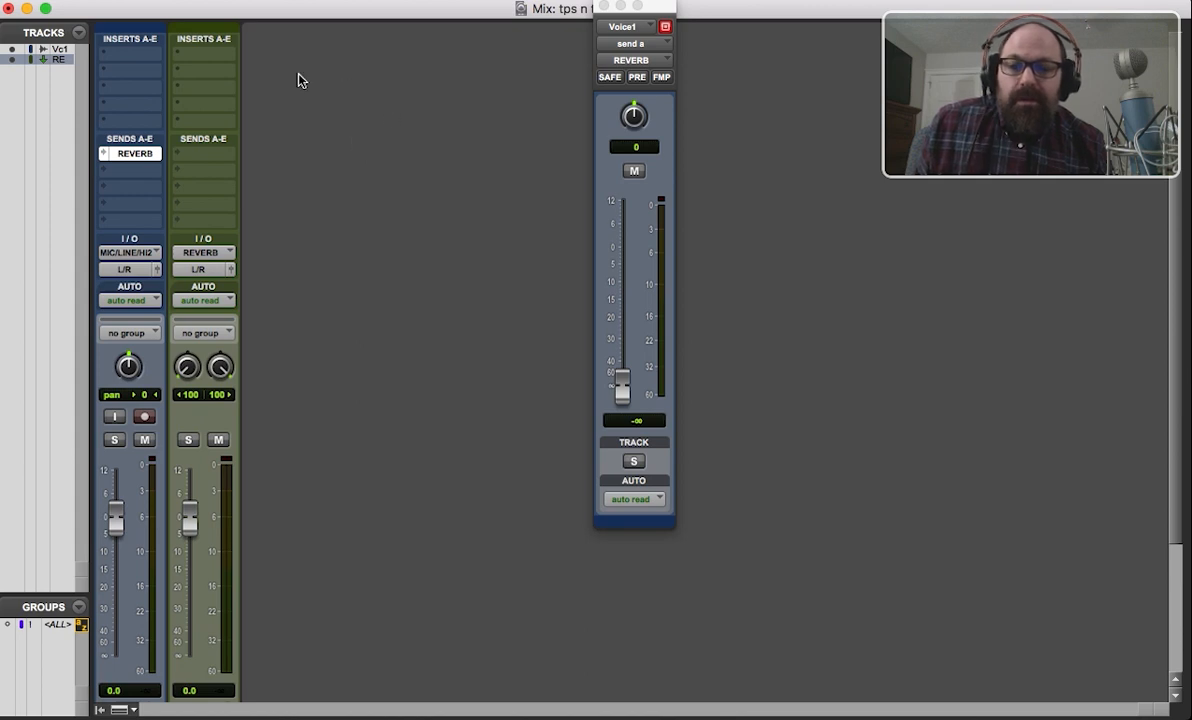
pyautogui.click(216, 58)
pyautogui.moveTo(218, 58)
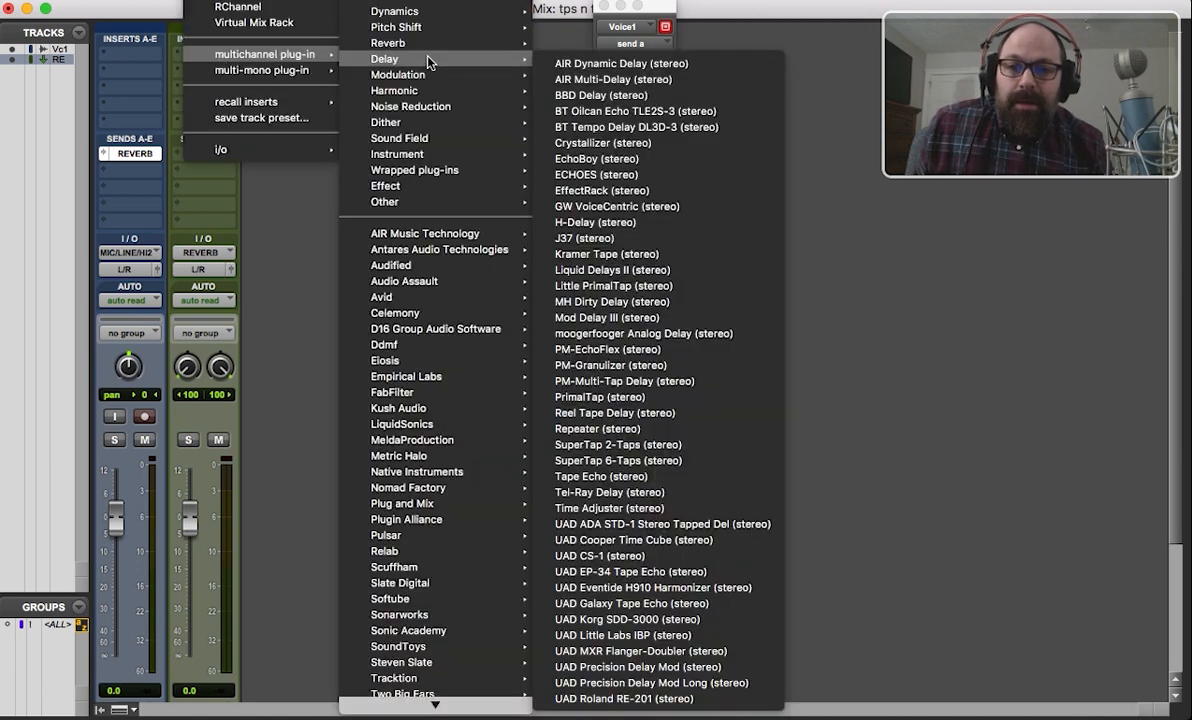
pyautogui.moveTo(422, 40)
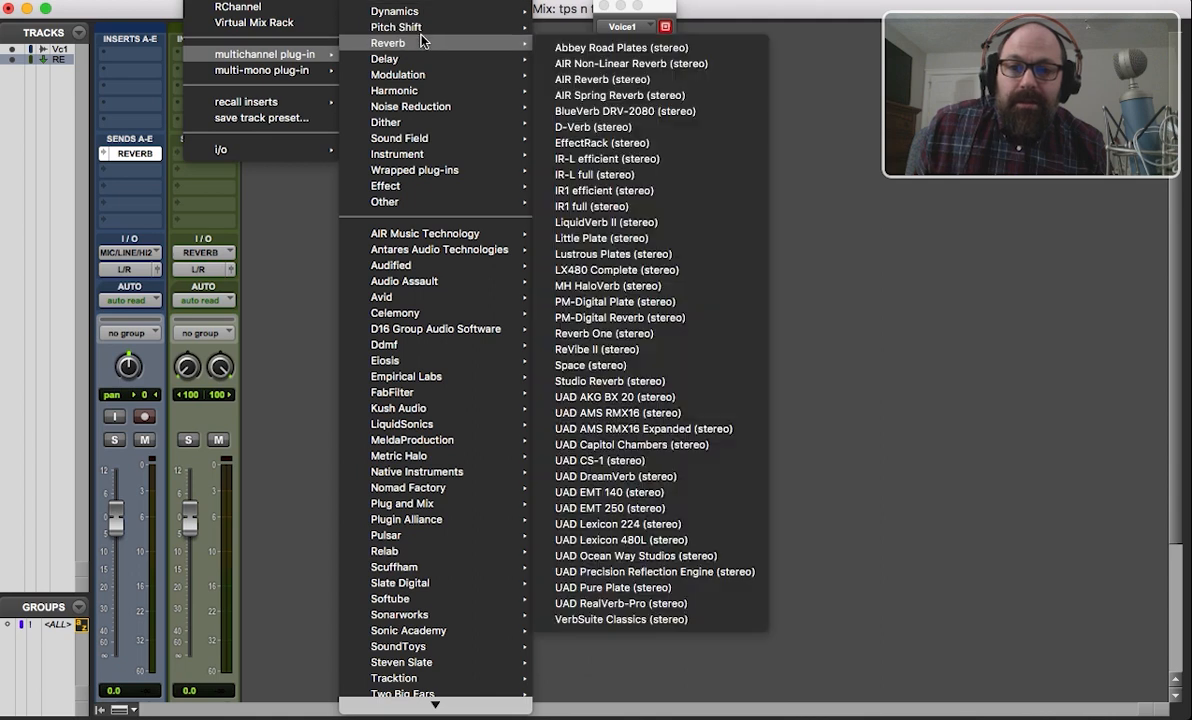
pyautogui.click(575, 47)
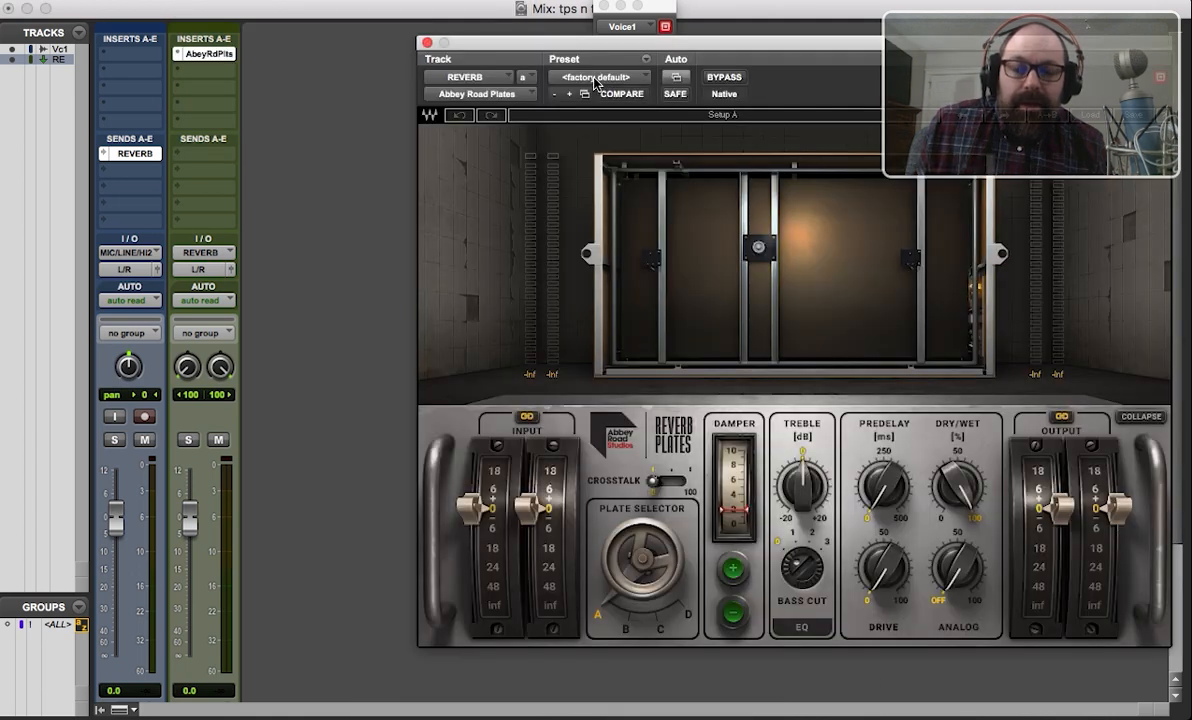
# Set the Dry/Wet mix of the reverb on the REVERB track to 100% and close the plug-in window.
pyautogui.moveTo(819, 38); pyautogui.dragTo(621, 23)
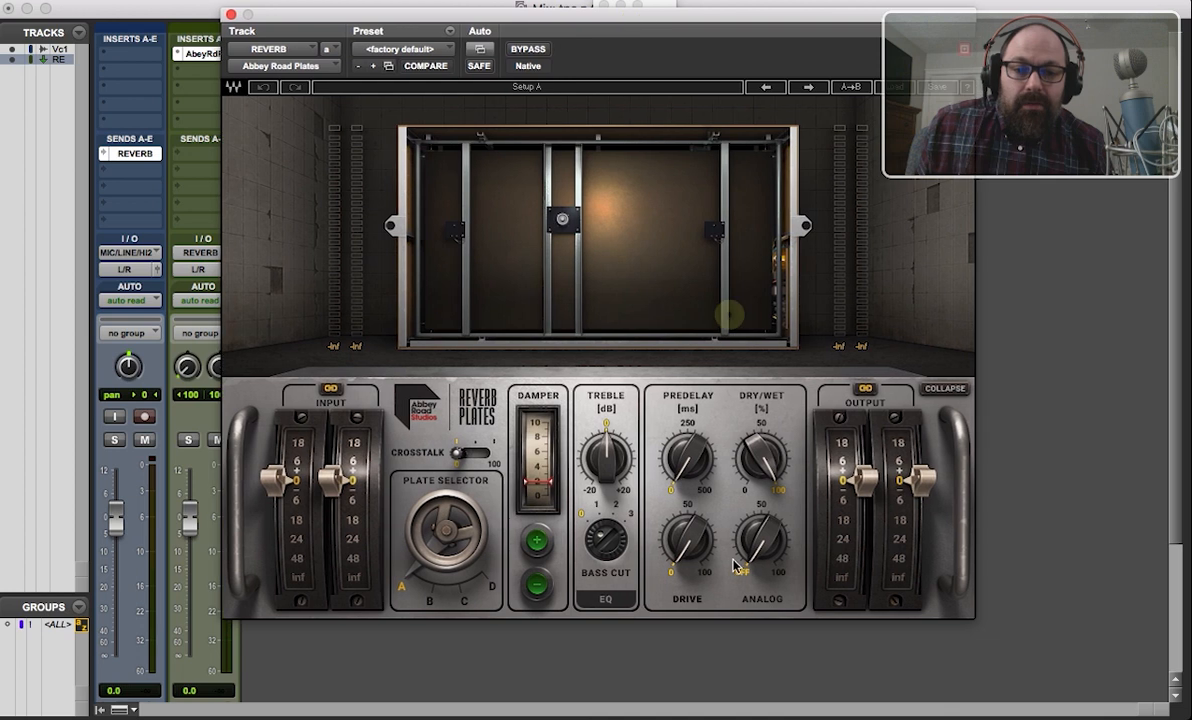
pyautogui.moveTo(767, 422); pyautogui.dragTo(767, 409)
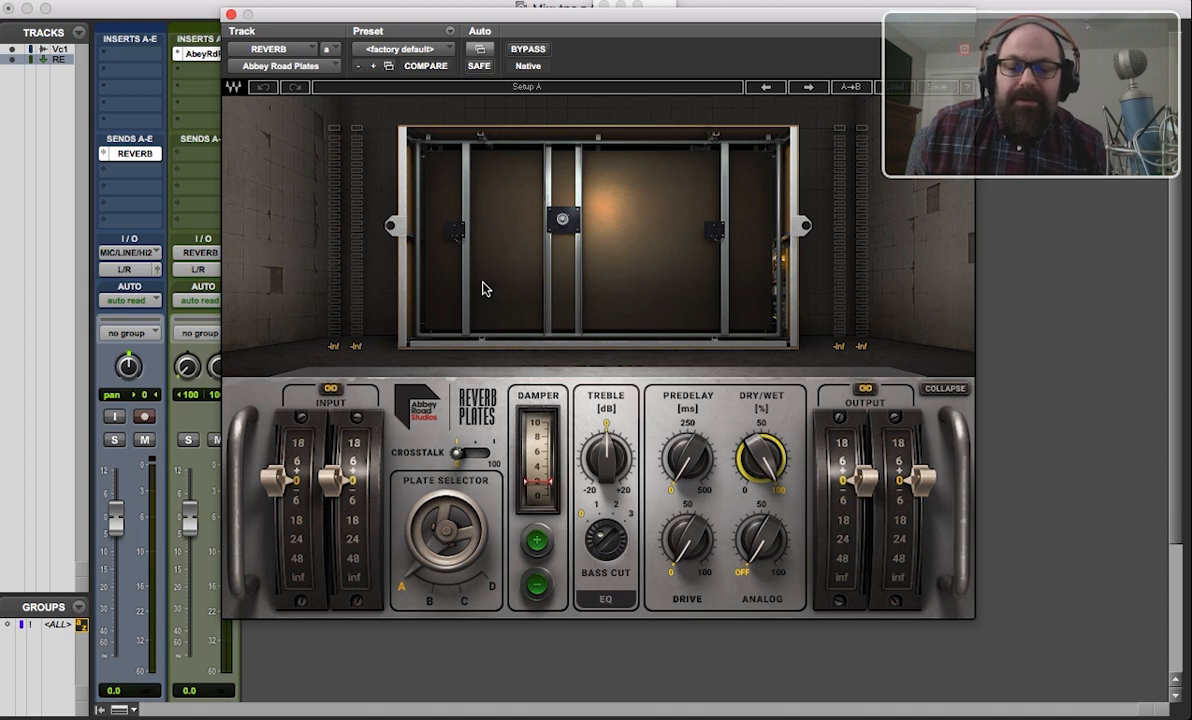
pyautogui.click(229, 15)
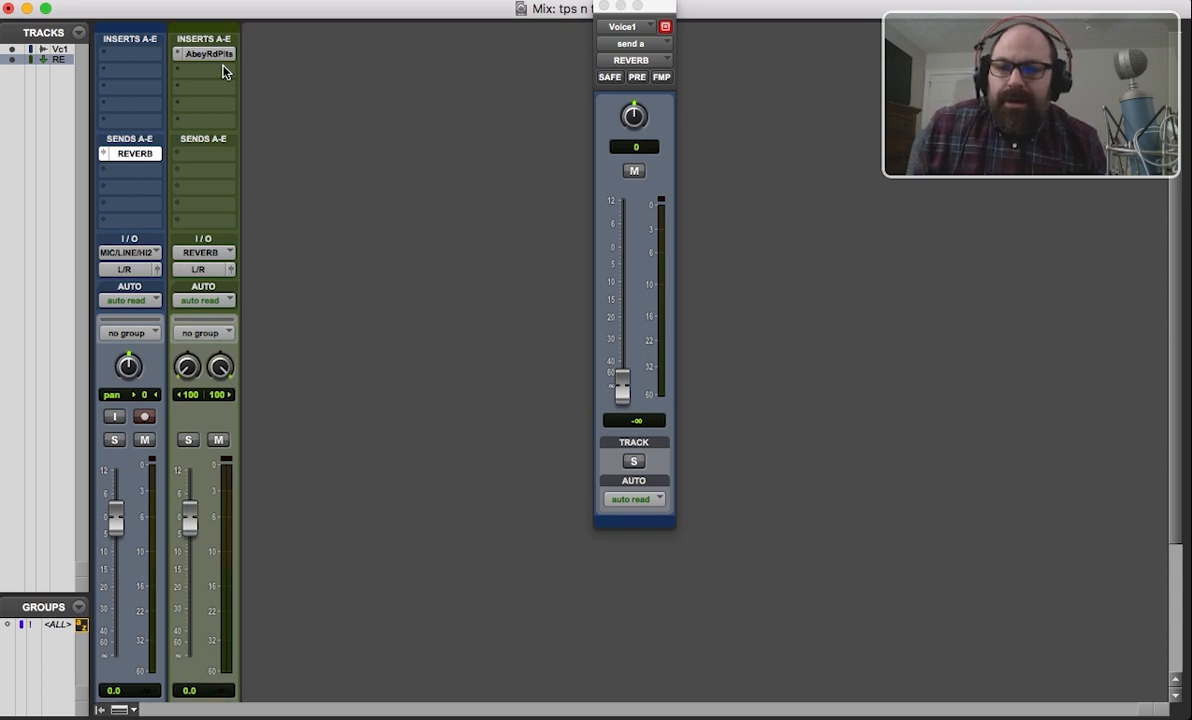
# Try raising the REVERB send level on Voice1 to -3.3 dB, and pull it back down to -∞.
pyautogui.click(132, 154)
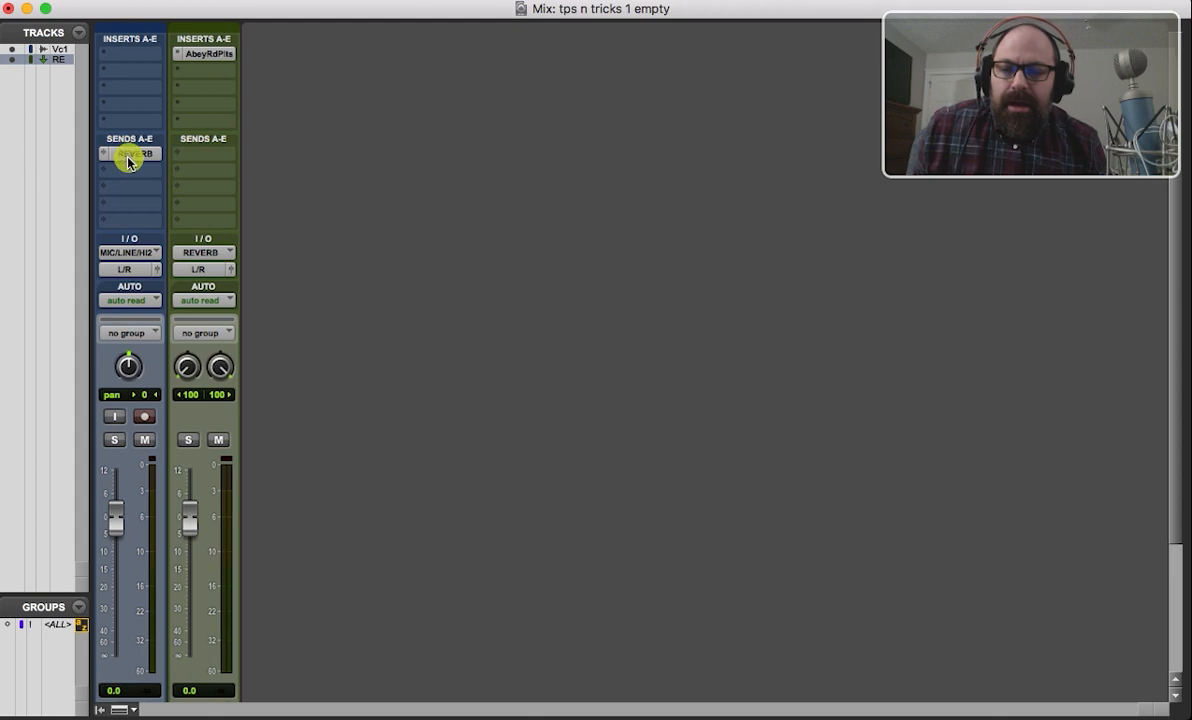
pyautogui.click(128, 155)
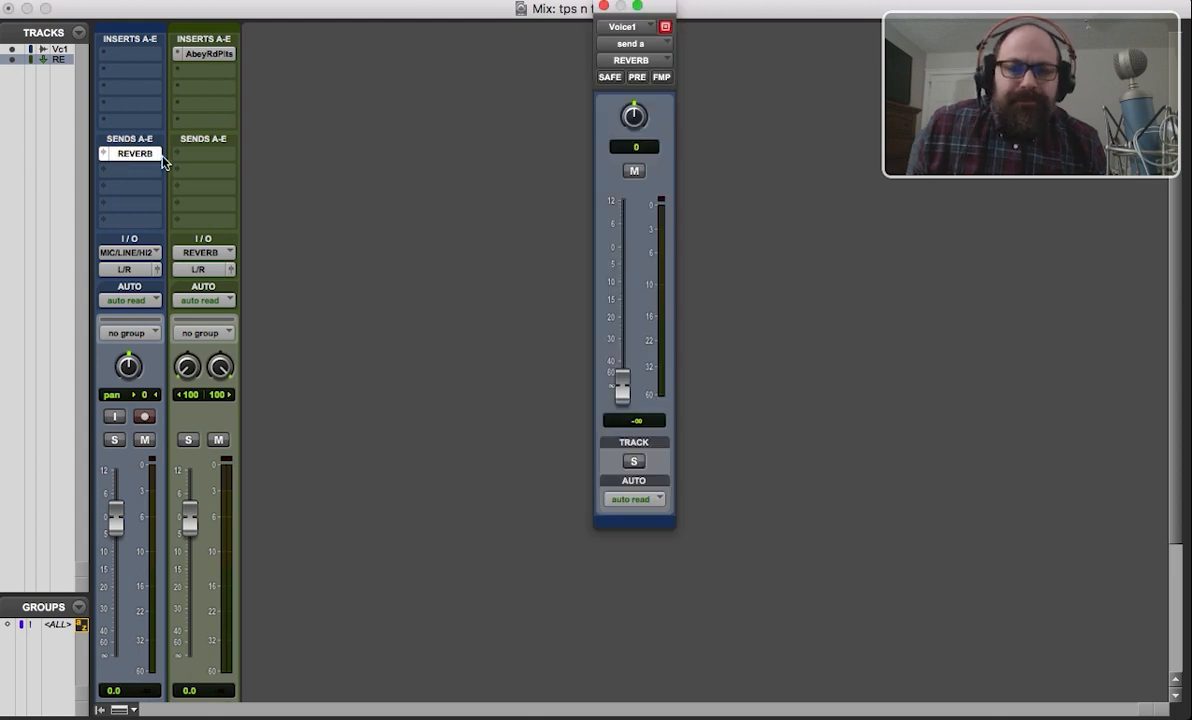
pyautogui.moveTo(622, 386); pyautogui.dragTo(627, 263)
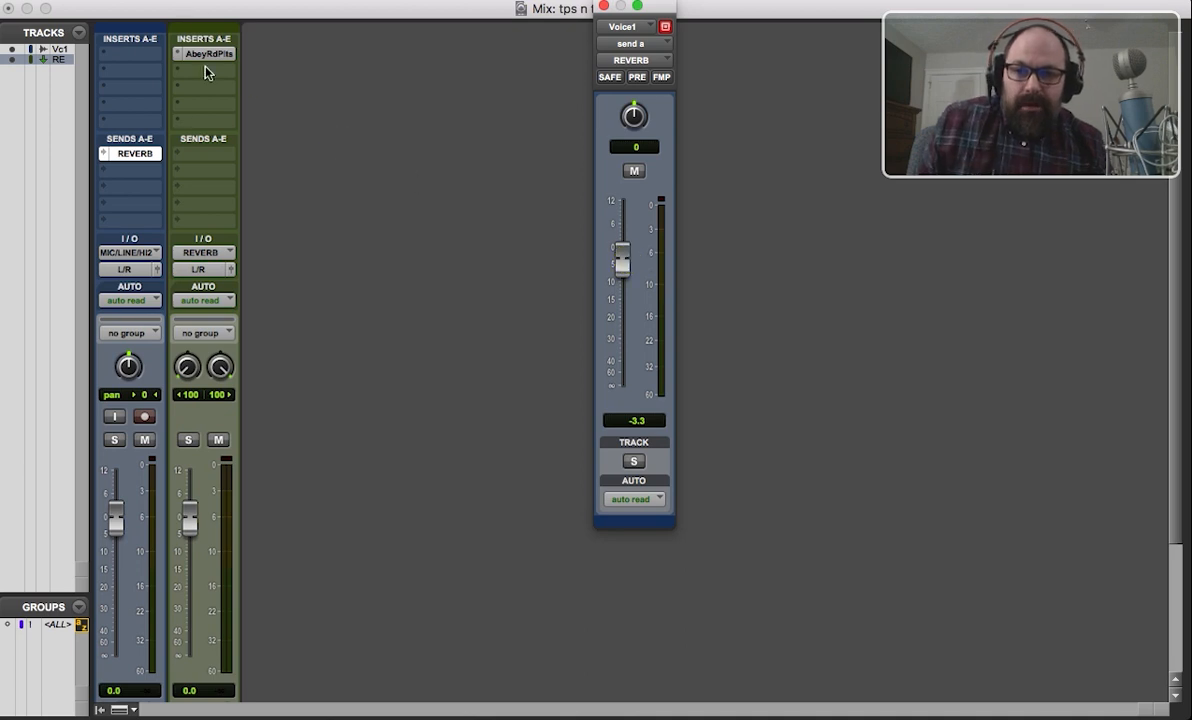
pyautogui.moveTo(621, 260); pyautogui.dragTo(623, 390)
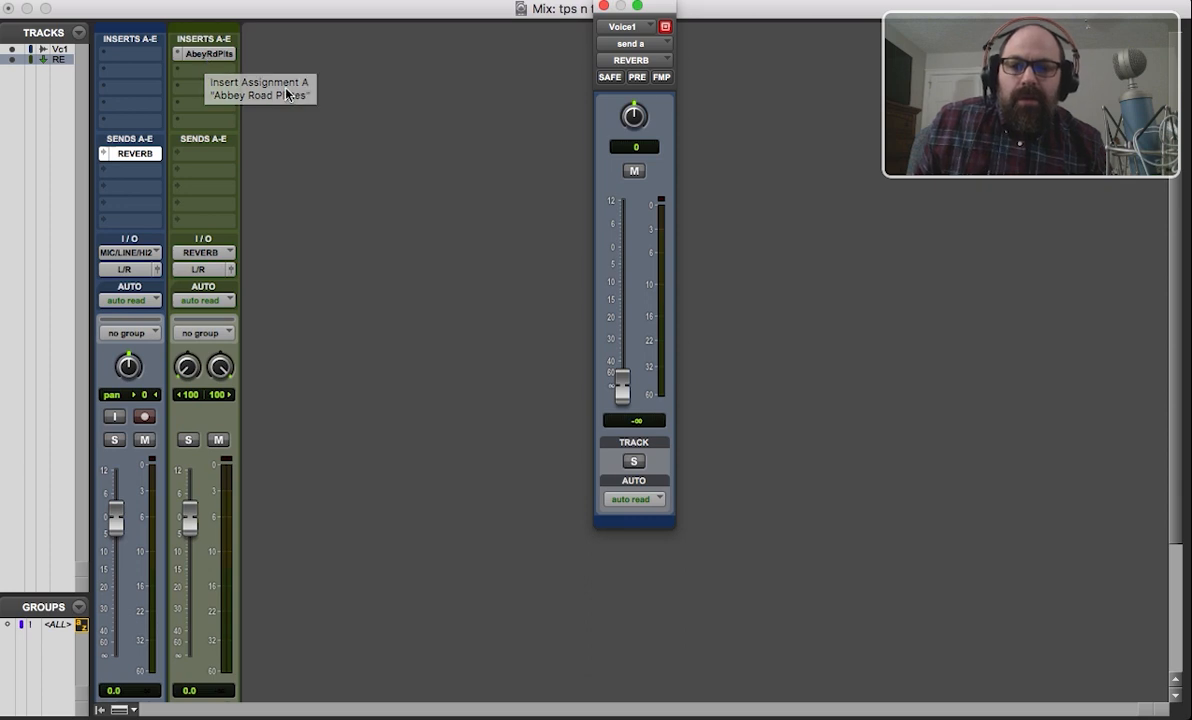
# Create one new mono audio track and name it gtr.
pyautogui.click(270, 1)
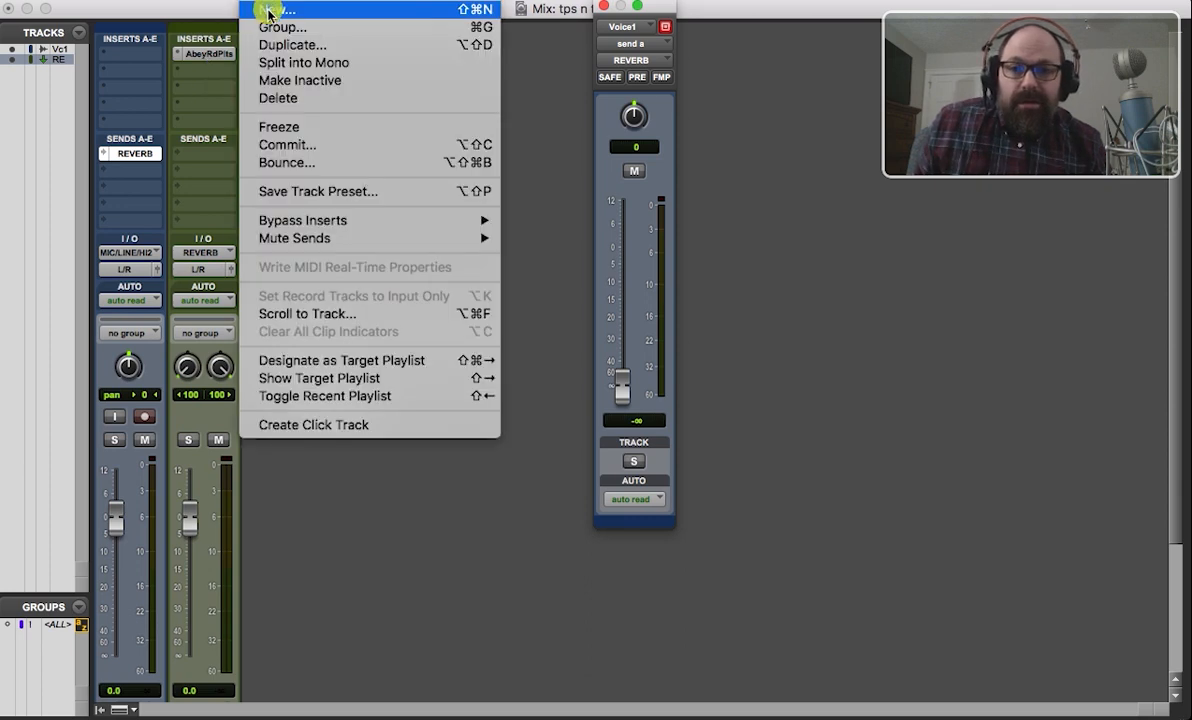
pyautogui.click(268, 8)
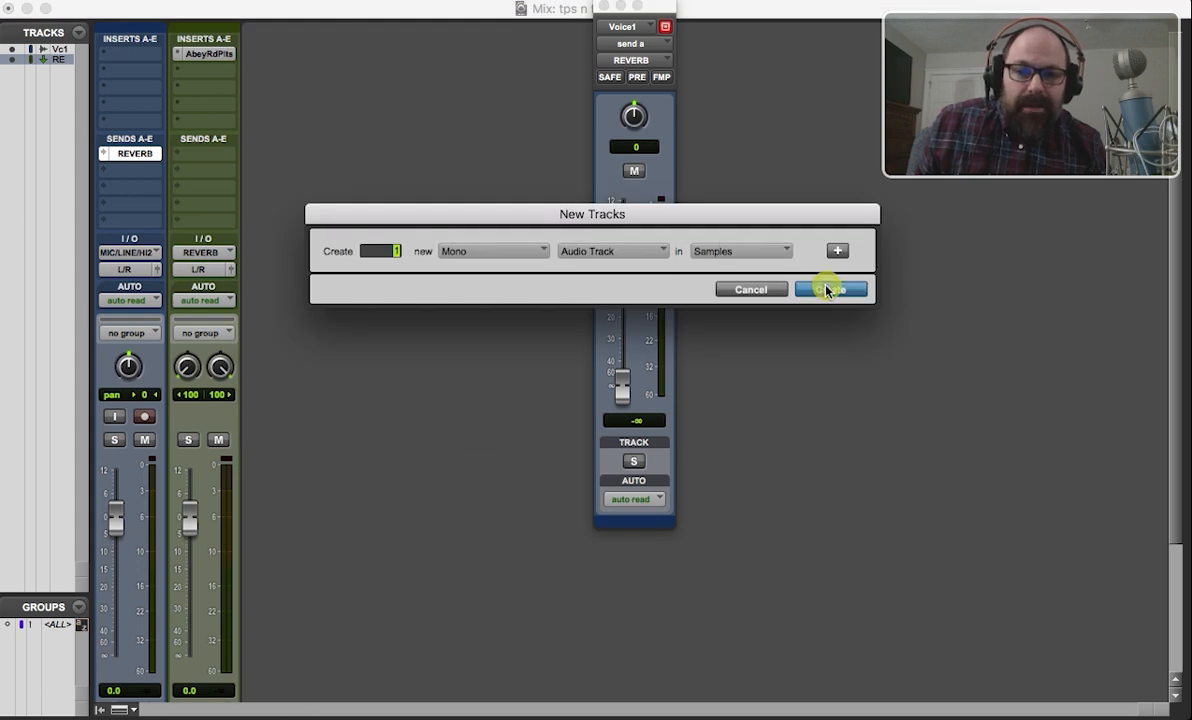
pyautogui.click(826, 290)
pyautogui.scroll(-3, 258, 464)
pyautogui.moveTo(278, 561); pyautogui.dragTo(213, 566)
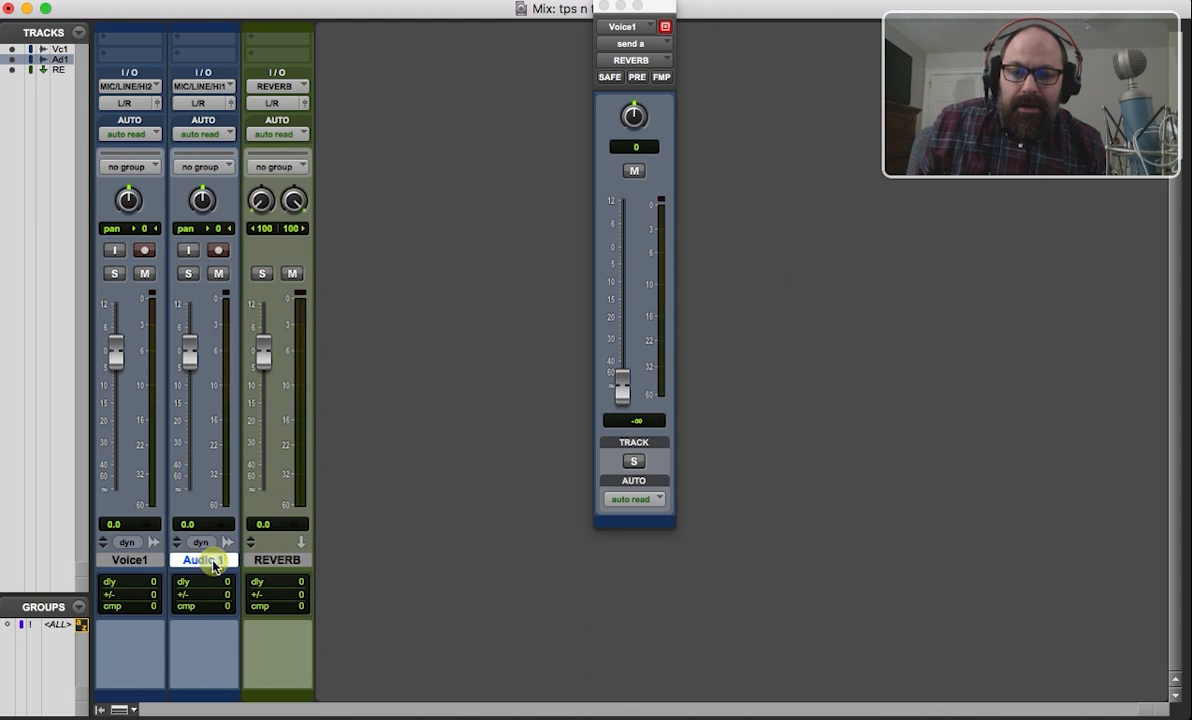
pyautogui.doubleClick(213, 566)
pyautogui.write('gtr')
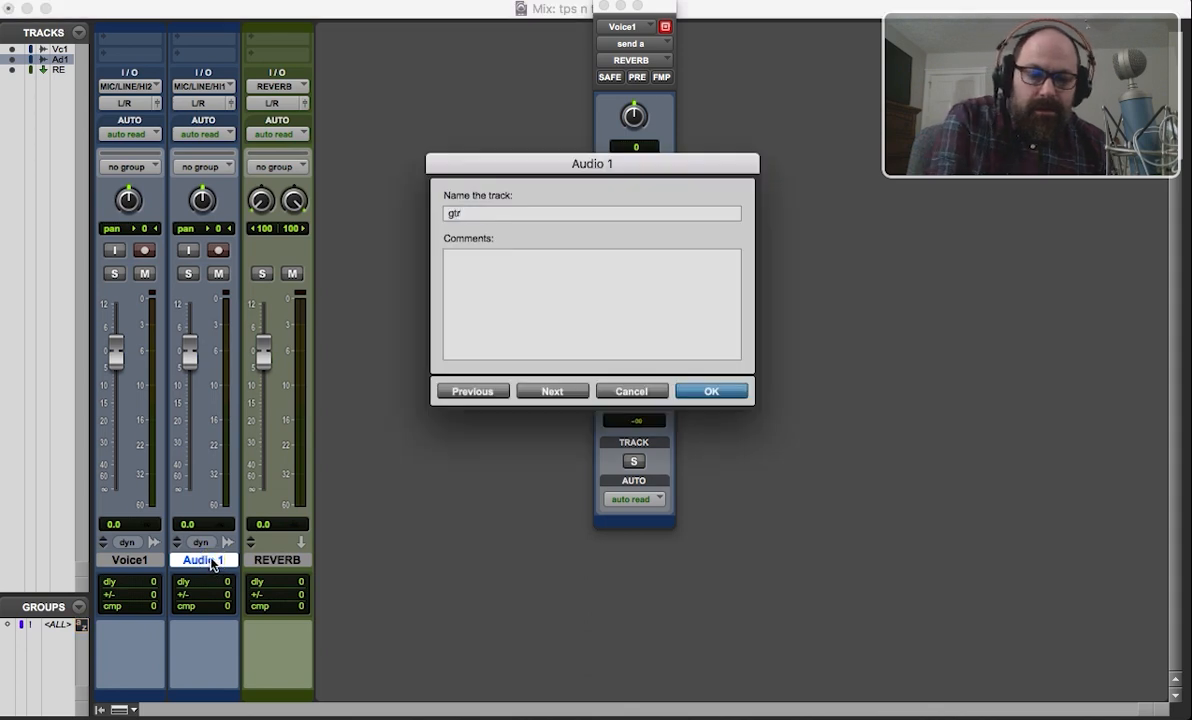
pyautogui.press('Return')
# Add a send from the gtr track to the existing stereo REVERB track in its first send slot.
pyautogui.scroll(3, 266, 462)
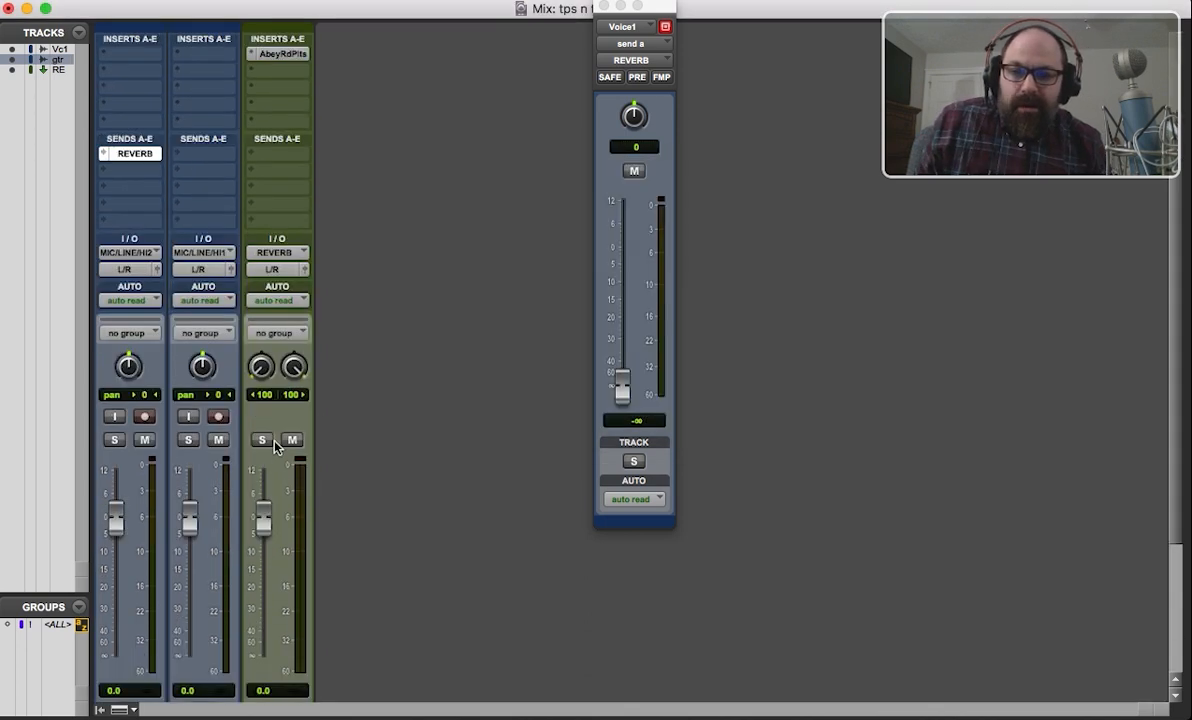
pyautogui.click(206, 155)
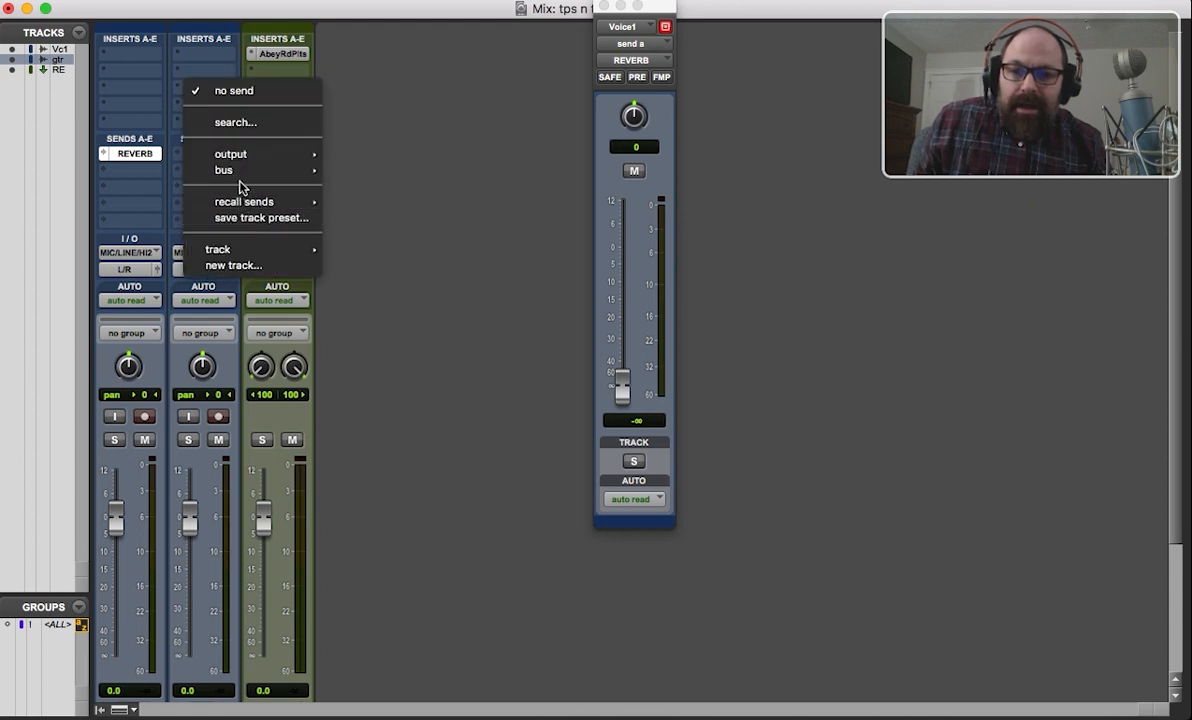
pyautogui.moveTo(238, 170)
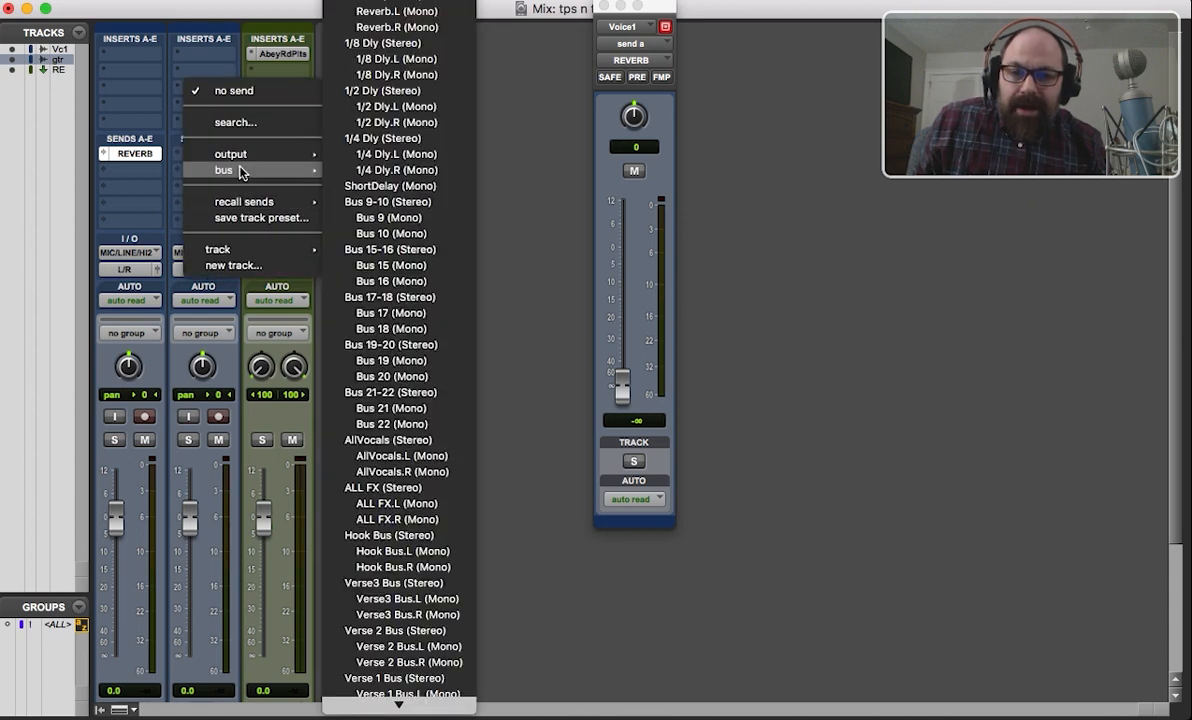
pyautogui.moveTo(219, 257)
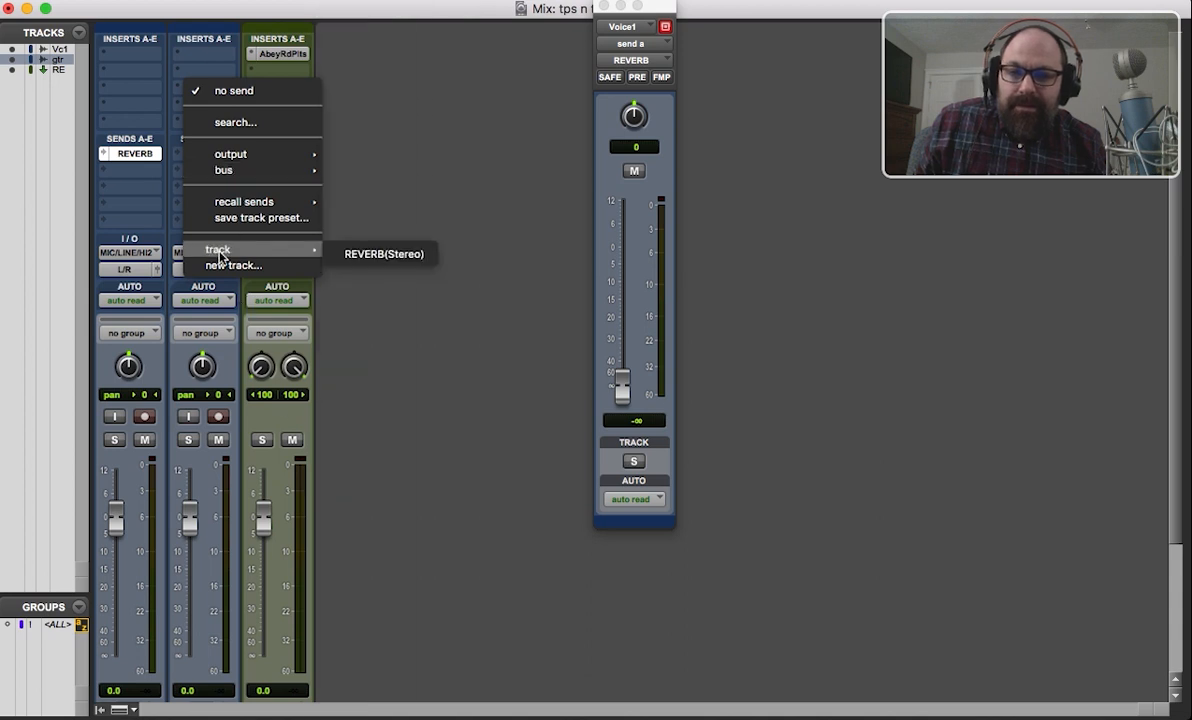
pyautogui.click(348, 256)
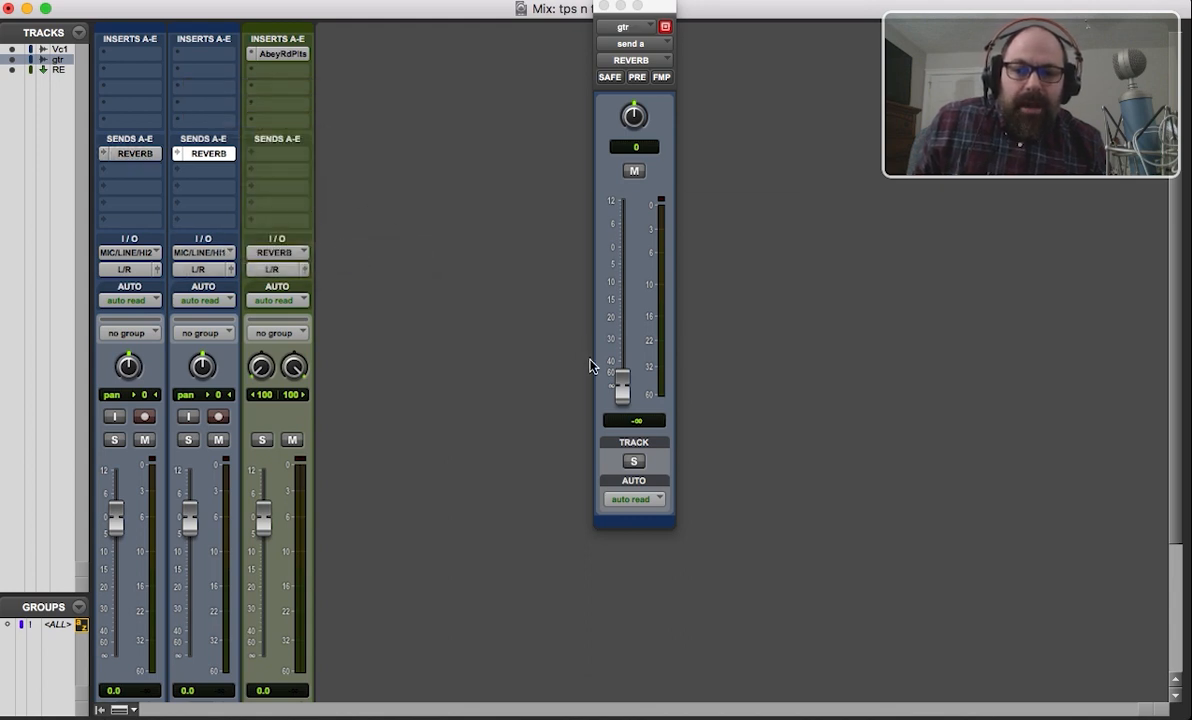
# Set the gtr track's REVERB send to -11.3 dB with send pan -53, and pan the track itself 47 right.
pyautogui.moveTo(624, 385); pyautogui.dragTo(623, 279)
pyautogui.moveTo(628, 115); pyautogui.dragTo(620, 153)
pyautogui.moveTo(202, 366); pyautogui.dragTo(397, 303)
pyautogui.moveTo(632, 115); pyautogui.dragTo(633, 117)
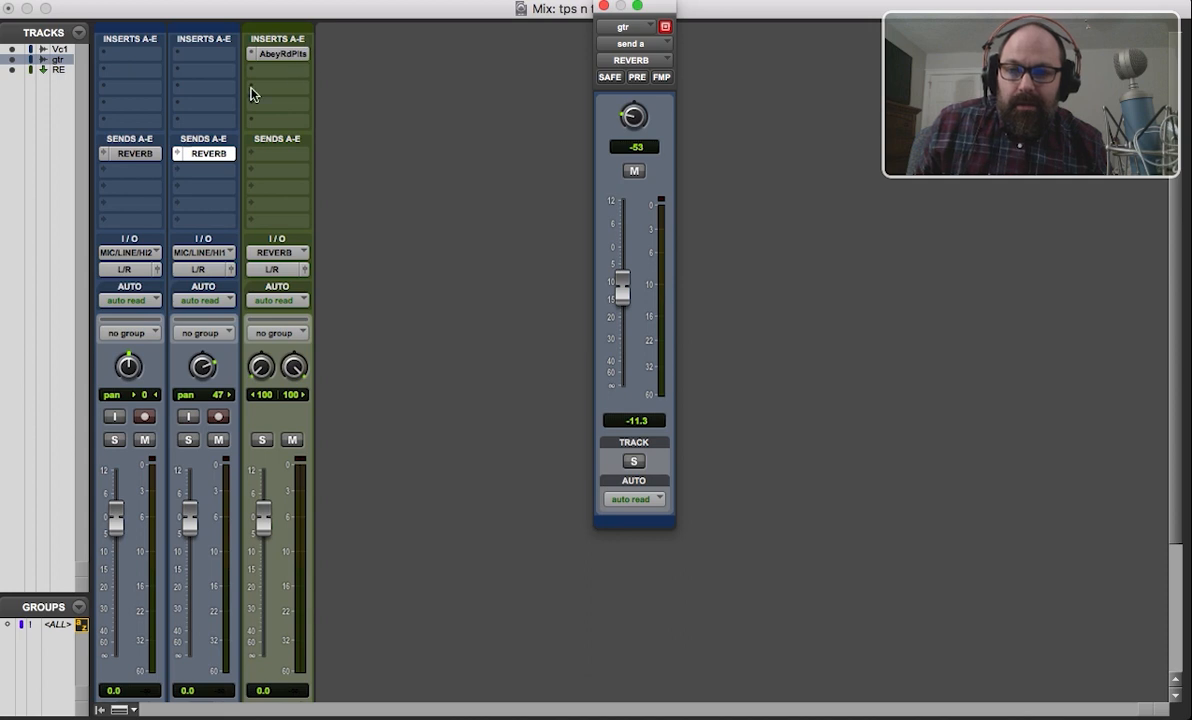
# Set the pan of Voice1's REVERB send to 55 and pan the Voice1 track 27 left.
pyautogui.click(131, 153)
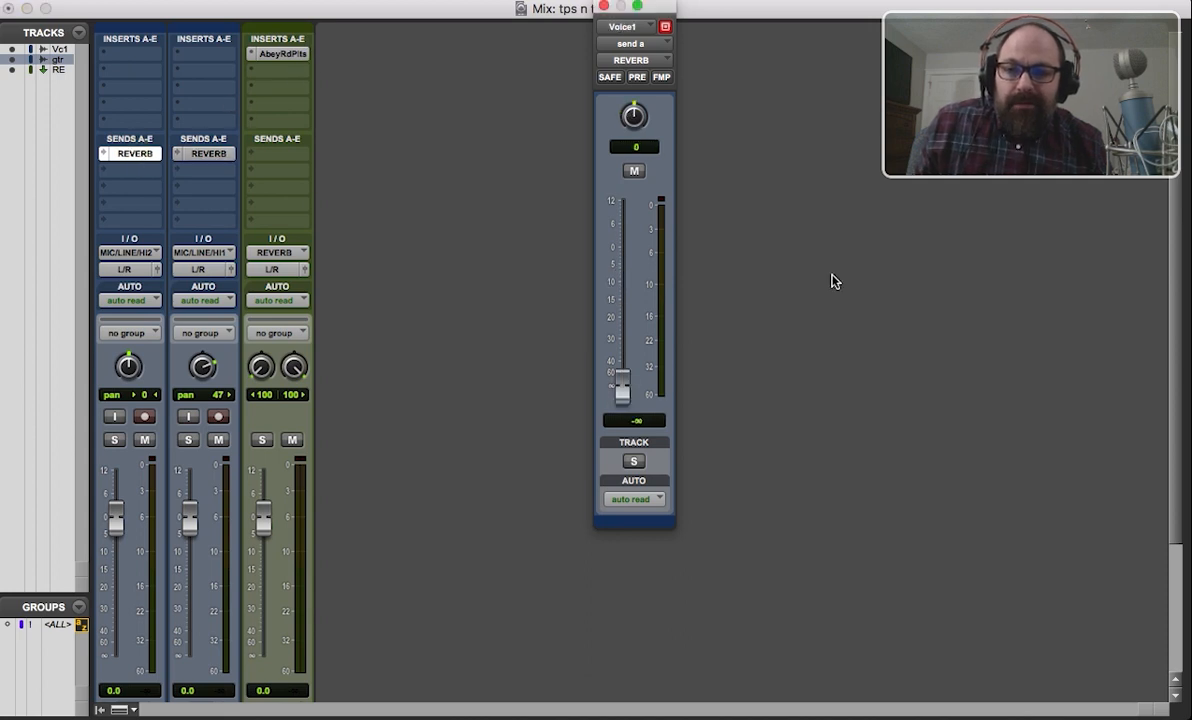
pyautogui.moveTo(634, 116); pyautogui.dragTo(638, 80)
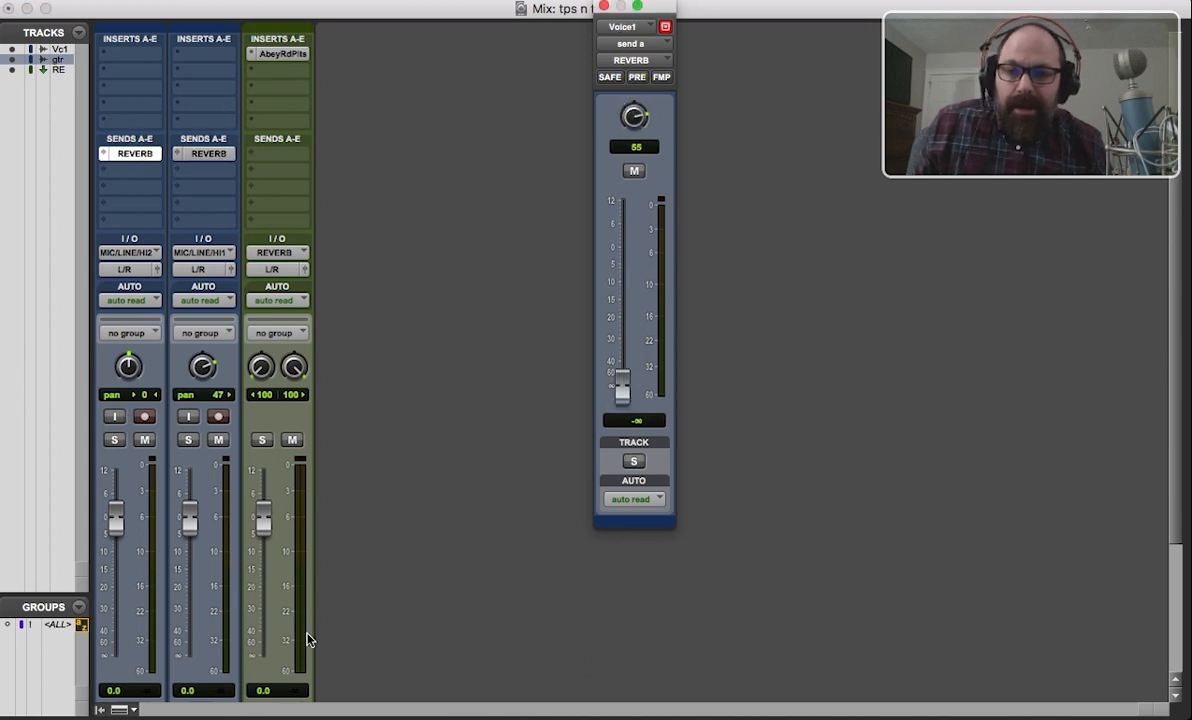
pyautogui.moveTo(128, 368); pyautogui.dragTo(135, 396)
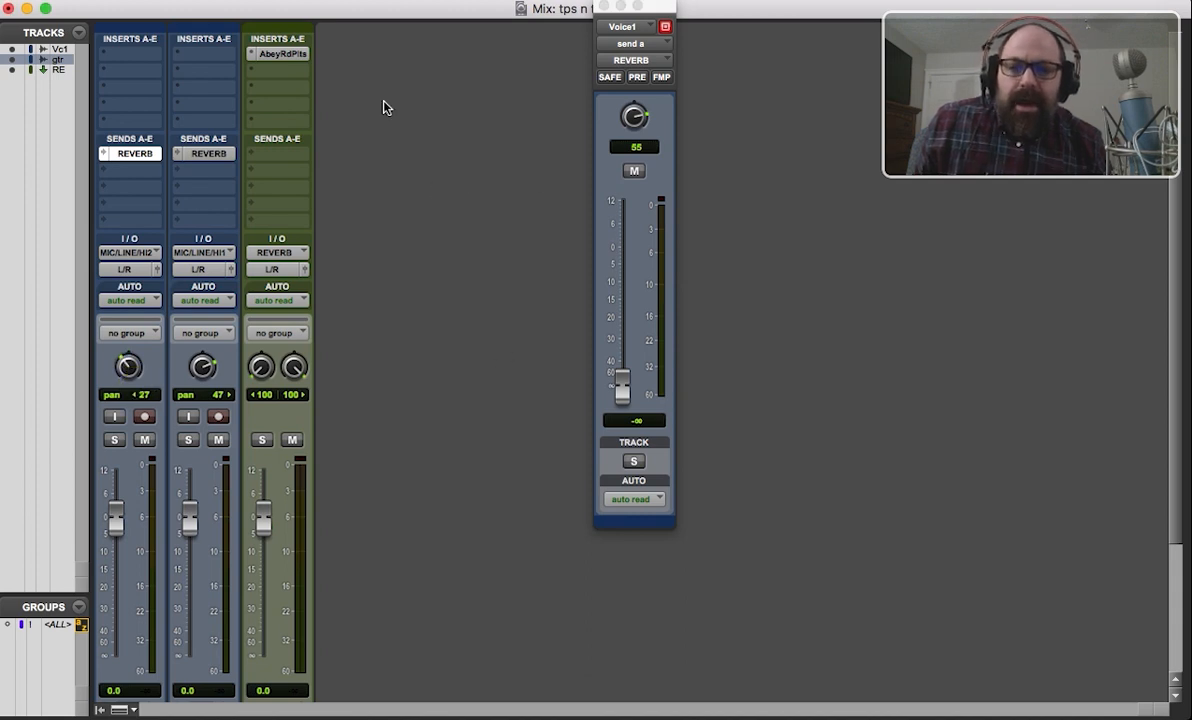
# Insert RChannel in the second insert slot of the REVERB track and close its plug-in window.
pyautogui.scroll(-1, 383, 111)
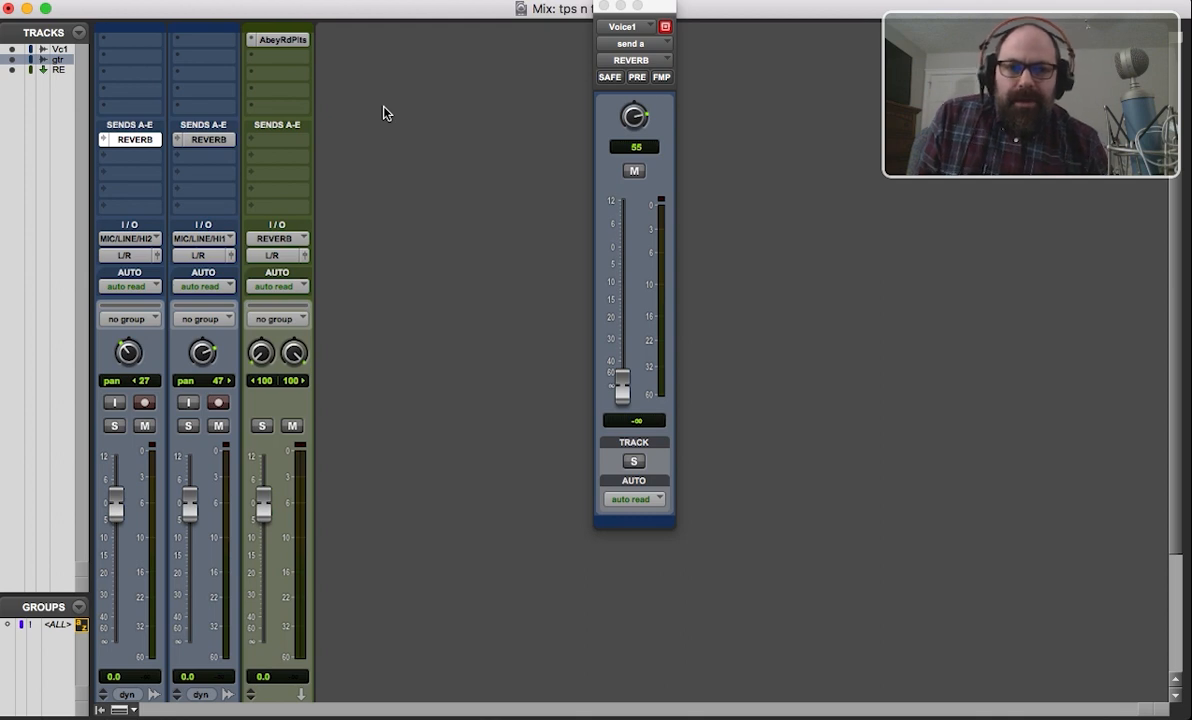
pyautogui.scroll(1, 383, 113)
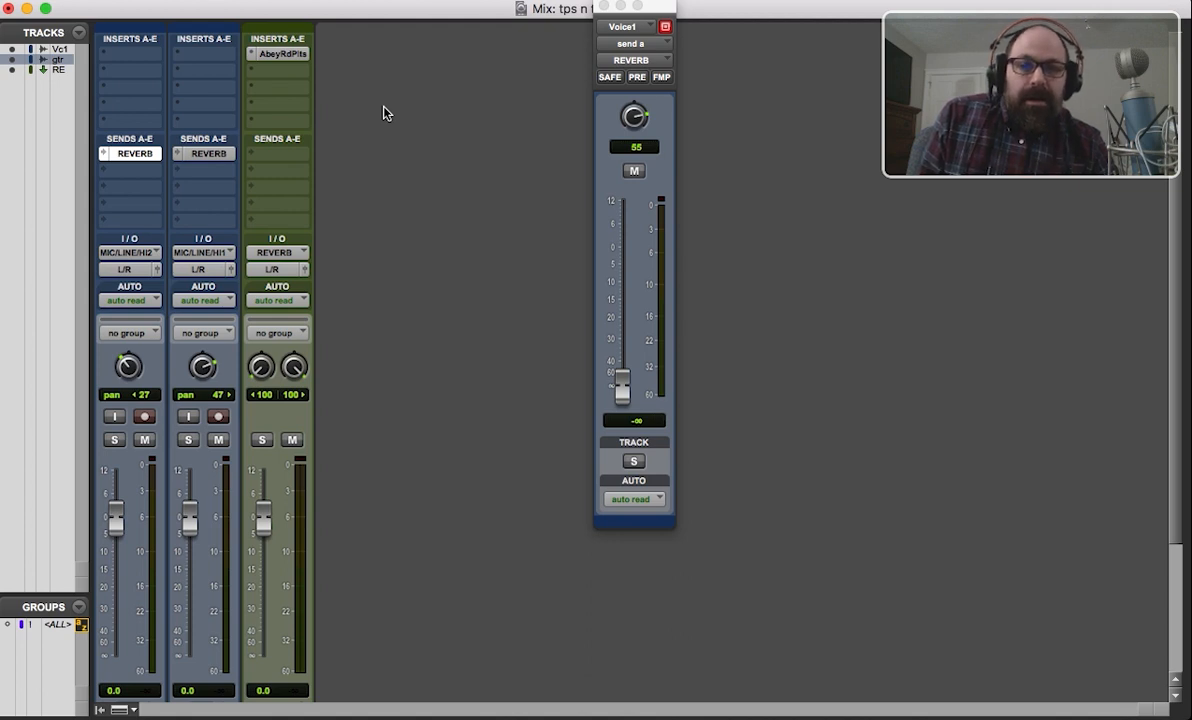
pyautogui.click(263, 75)
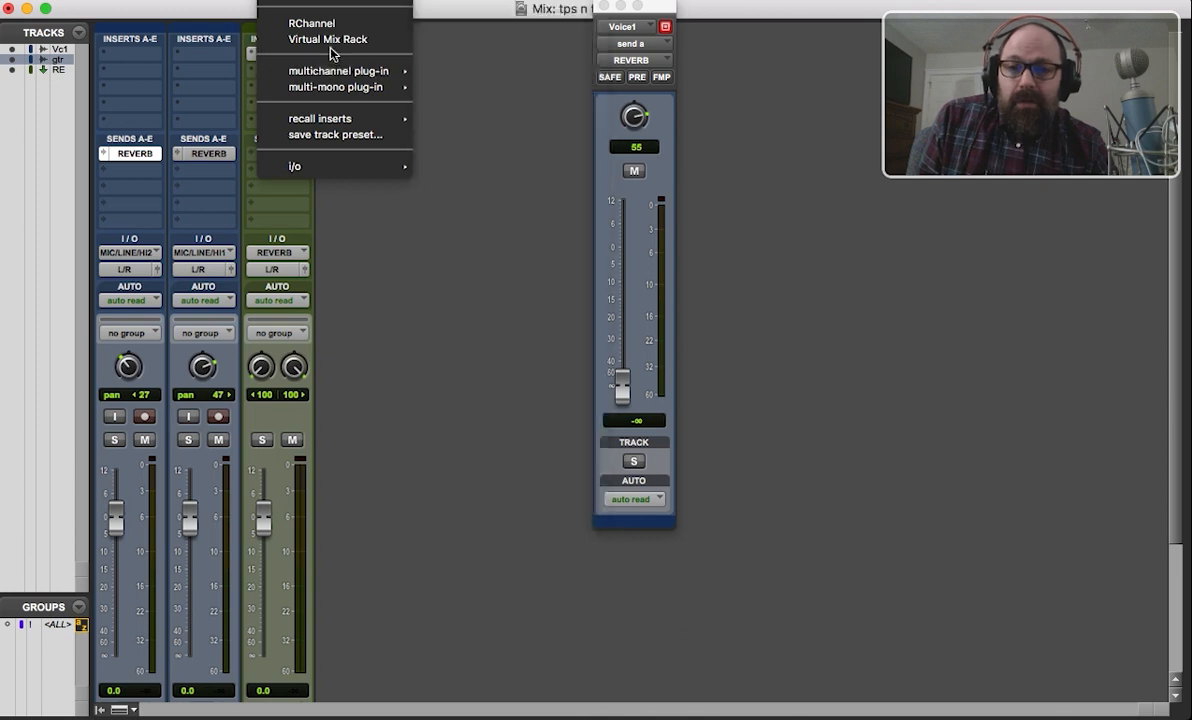
pyautogui.click(322, 24)
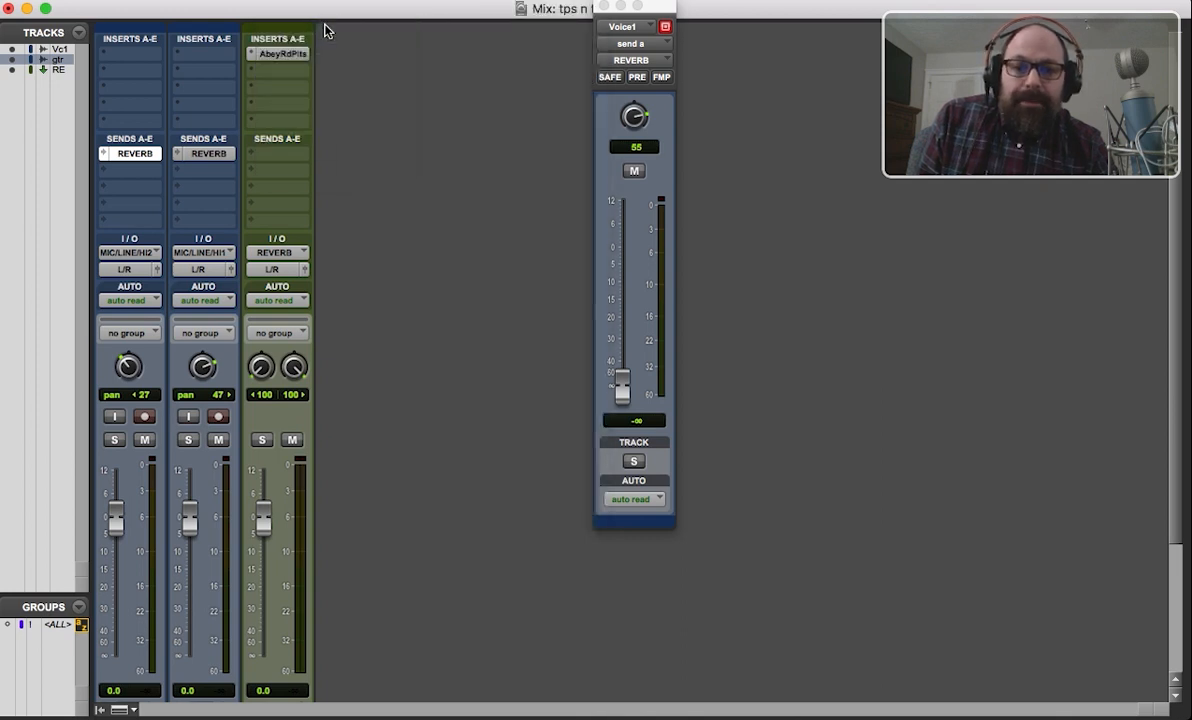
pyautogui.moveTo(375, 18); pyautogui.dragTo(617, 27)
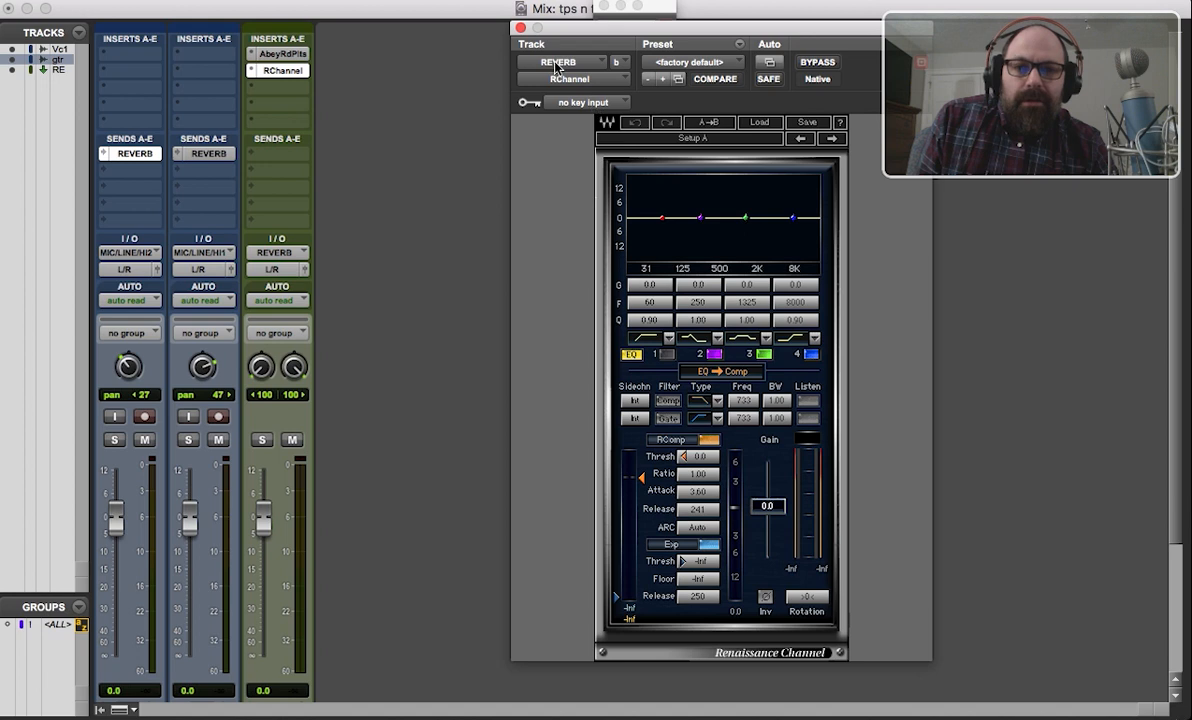
pyautogui.click(519, 30)
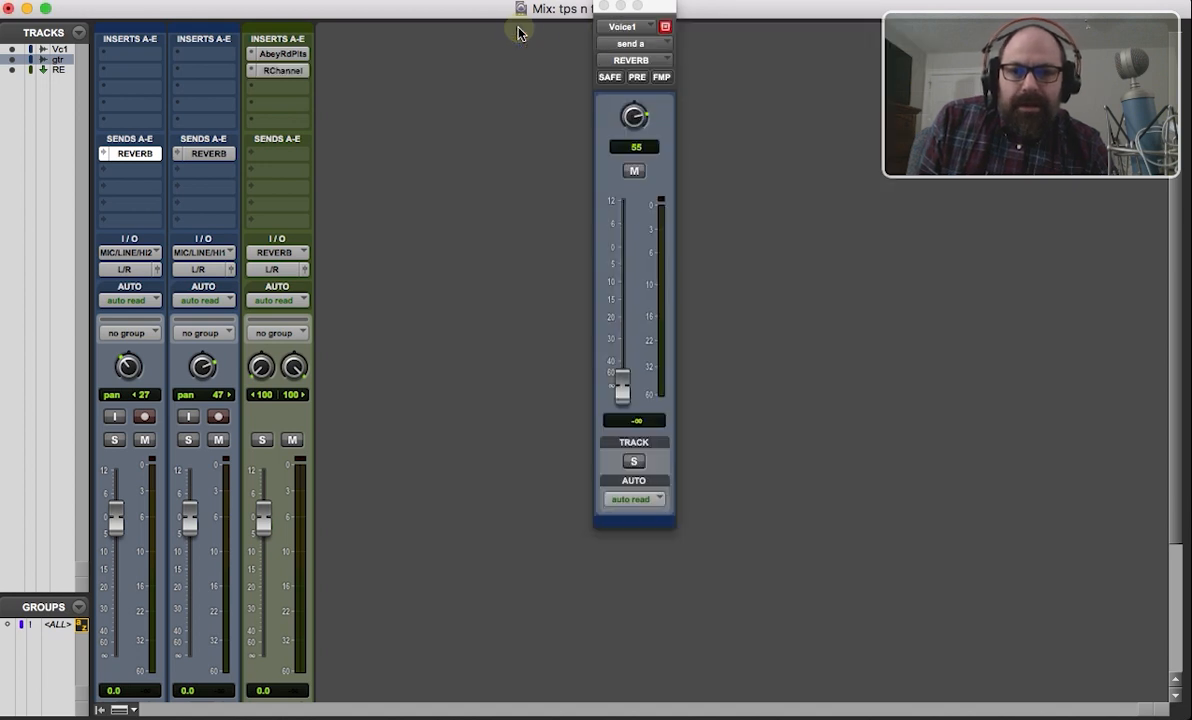
# Insert the multichannel Kramer Tape (stereo) plug-in in the REVERB track's third insert slot and close its window.
pyautogui.click(297, 95)
pyautogui.moveTo(298, 94)
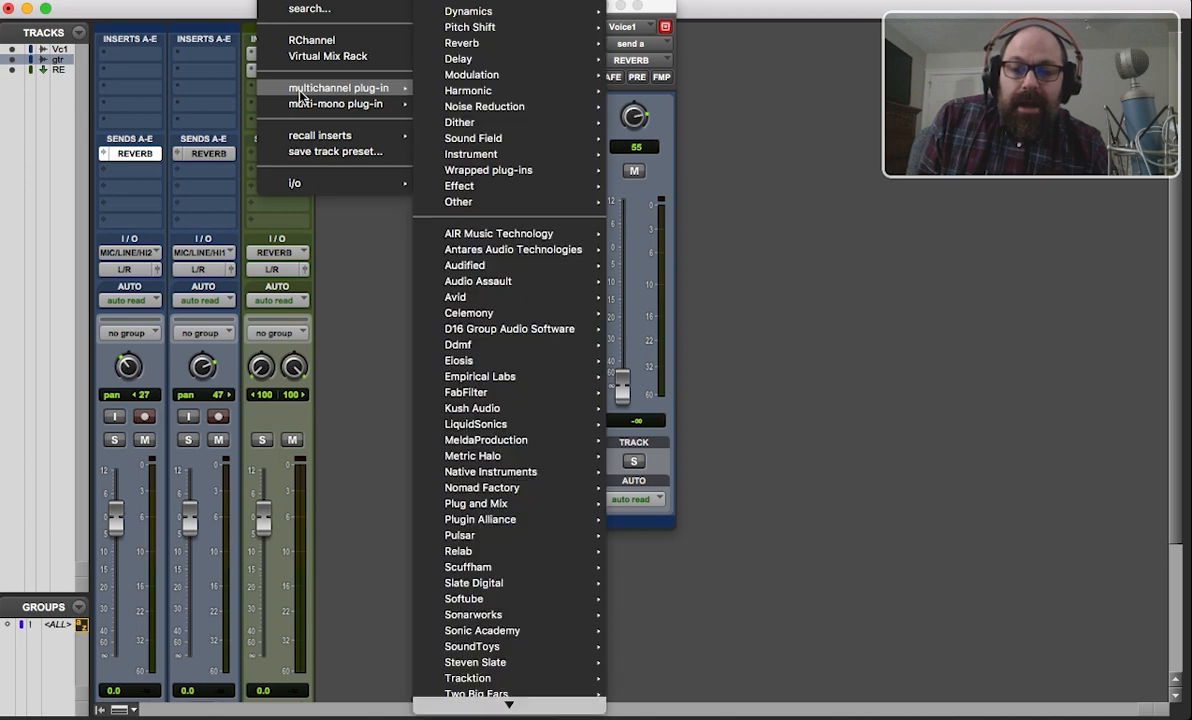
pyautogui.moveTo(491, 92)
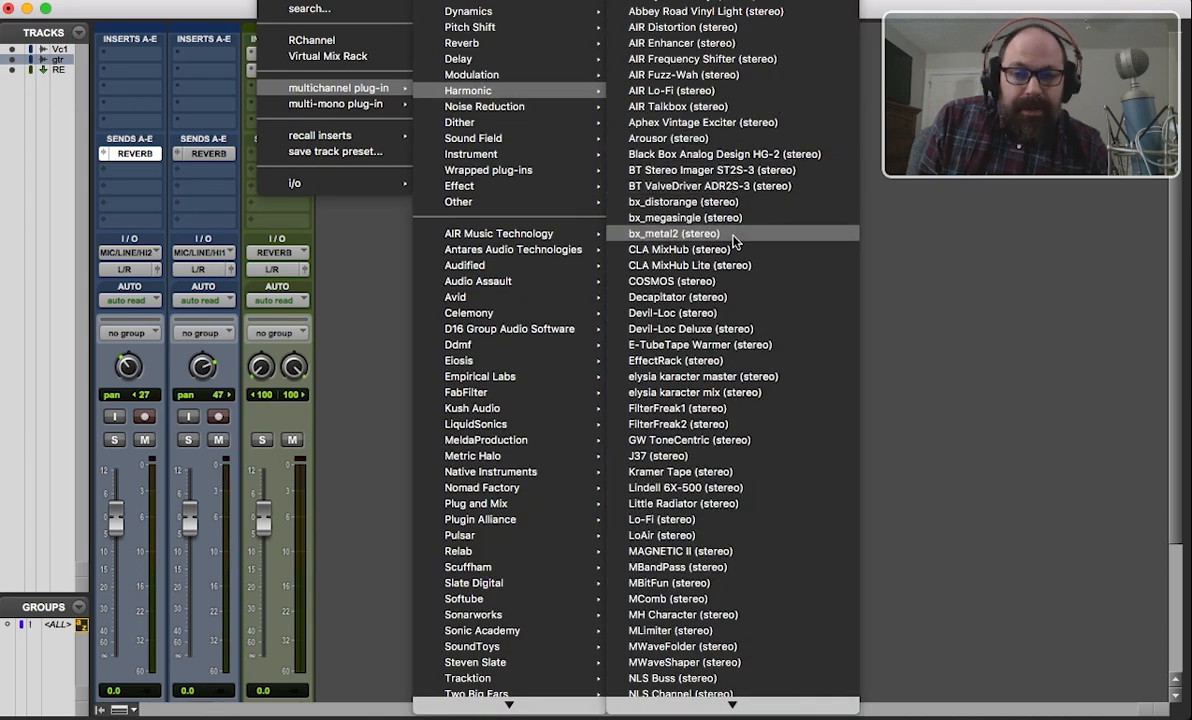
pyautogui.click(706, 472)
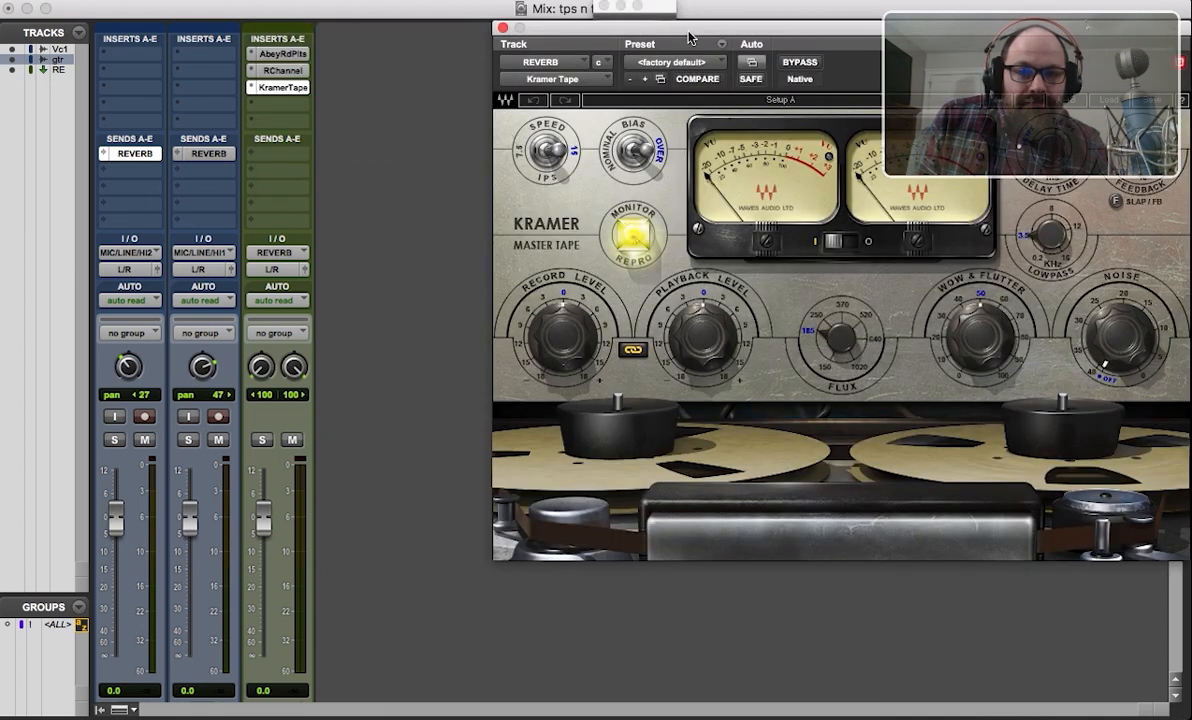
pyautogui.moveTo(687, 28); pyautogui.dragTo(413, 63)
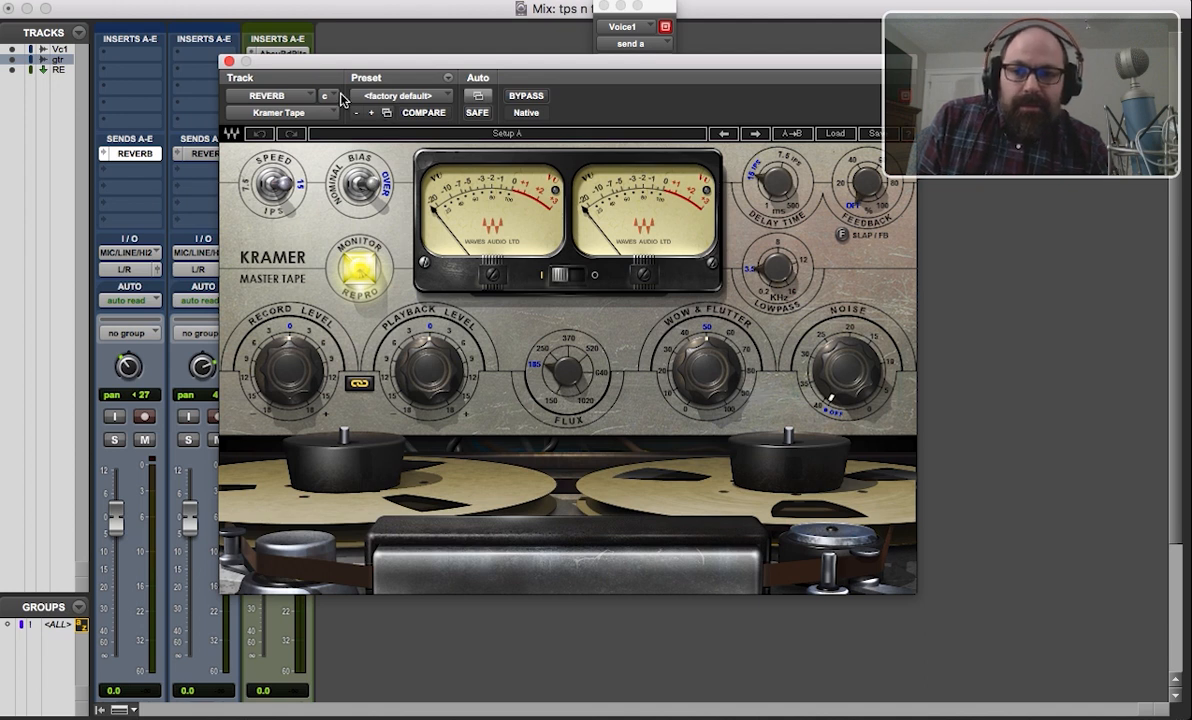
pyautogui.click(228, 61)
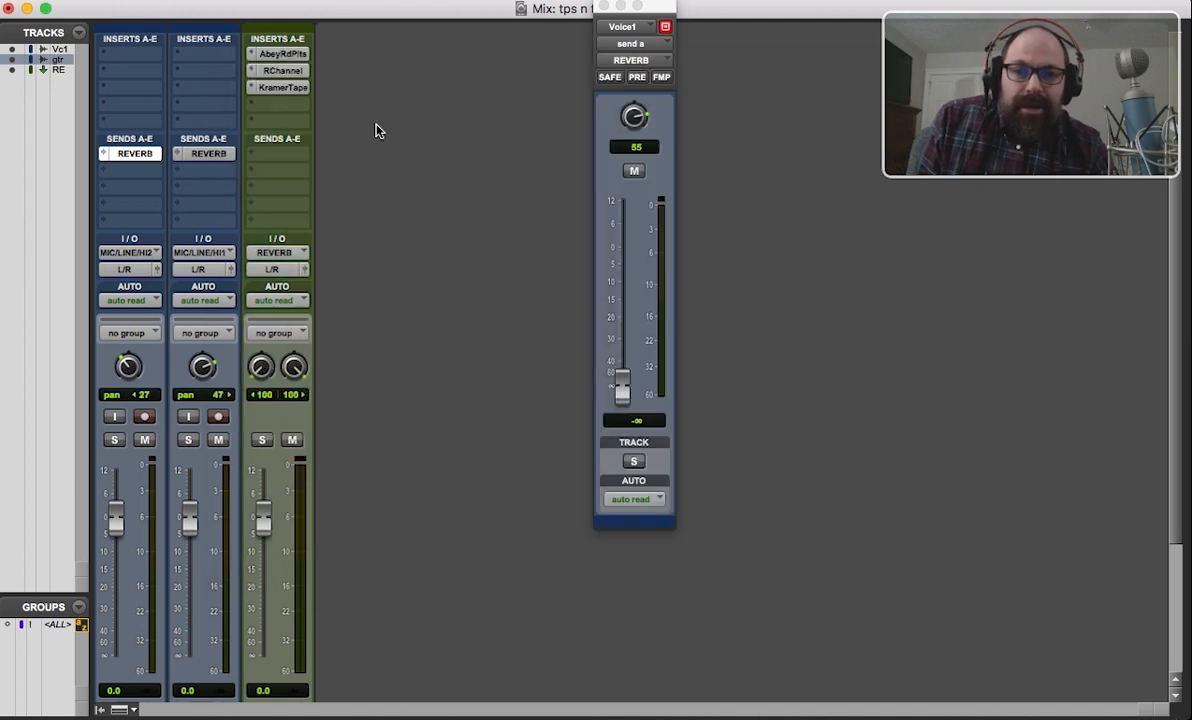